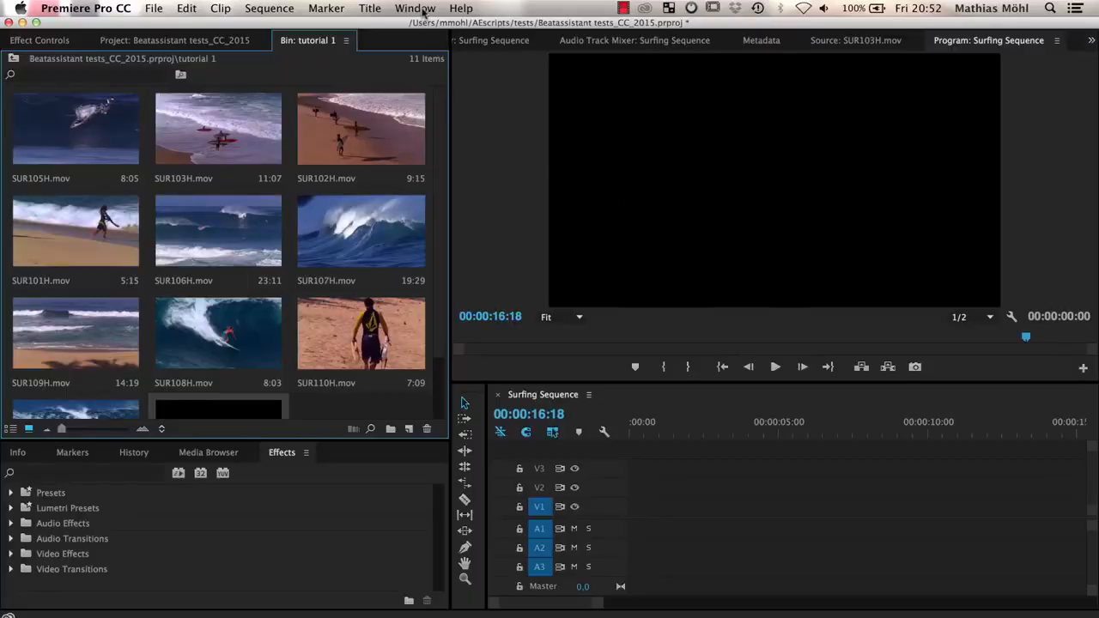
Step: Open the Beat Edit extension and load the music file 190_short_summer-girl_0018.wav from the Premium Beat folder
click(419, 9)
mouse_move(489, 68)
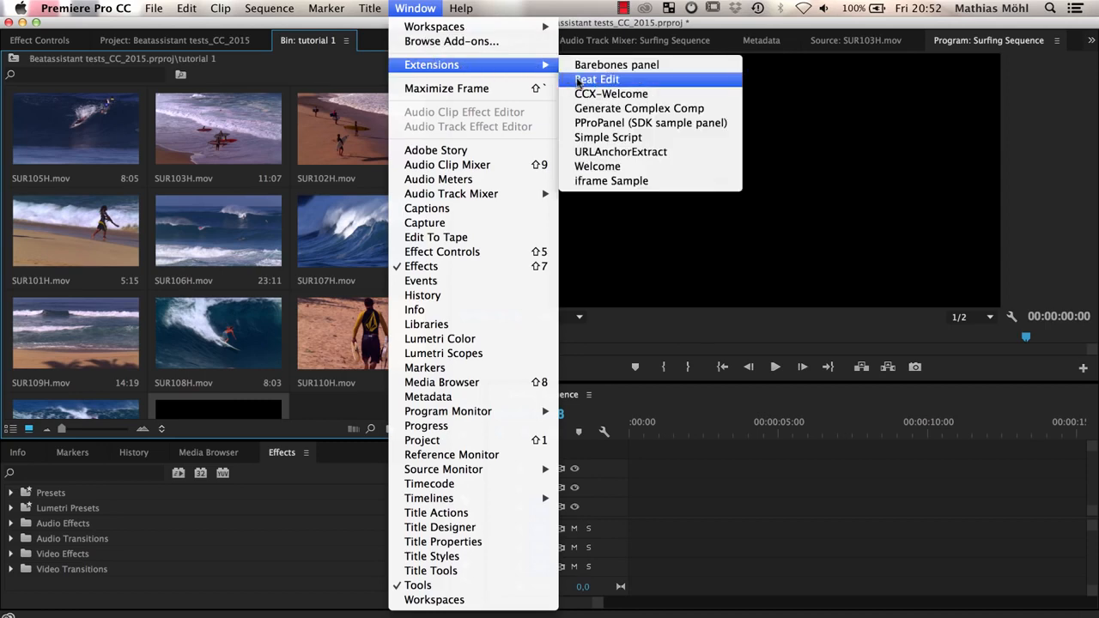
click(577, 81)
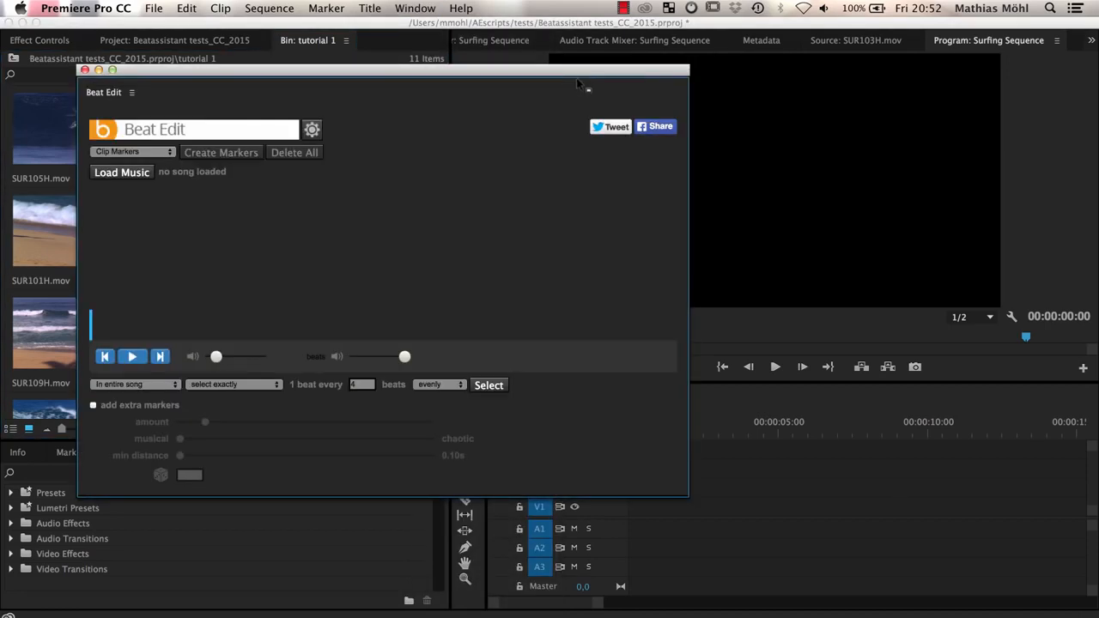
click(135, 174)
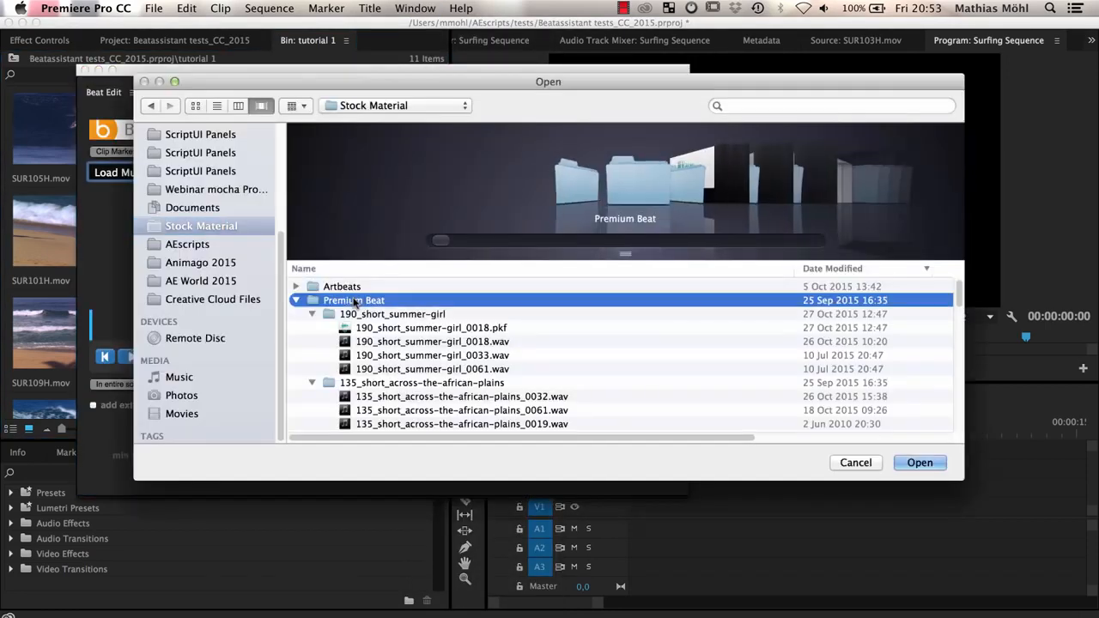
click(423, 342)
click(914, 463)
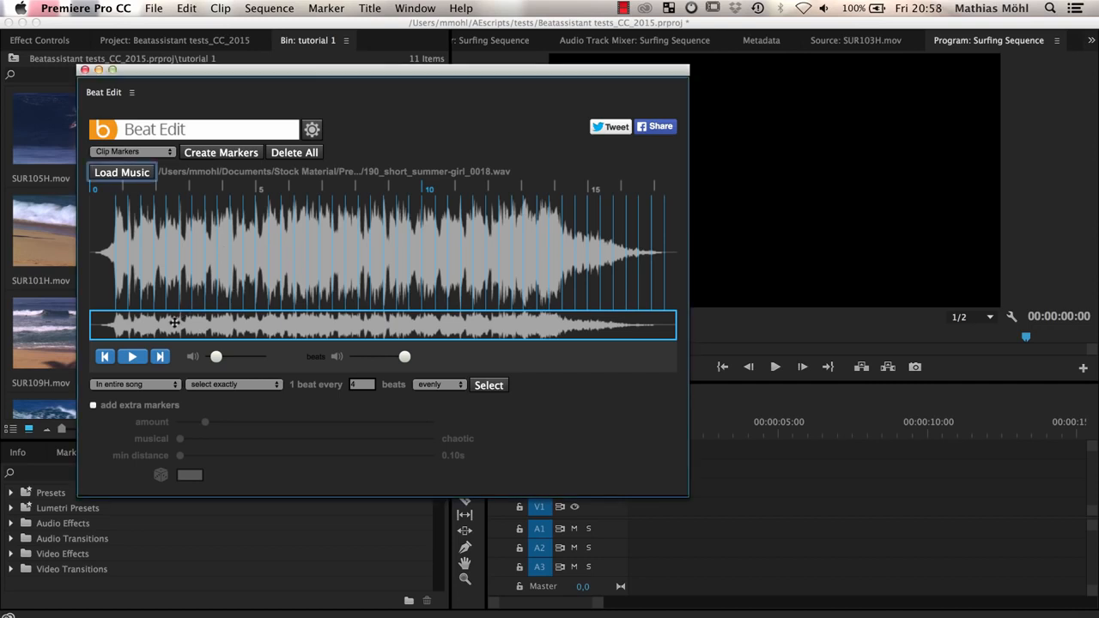
Step: Play the loaded song with its beat clicks, slightly lowering the music and beats volumes, and stop playback
click(133, 359)
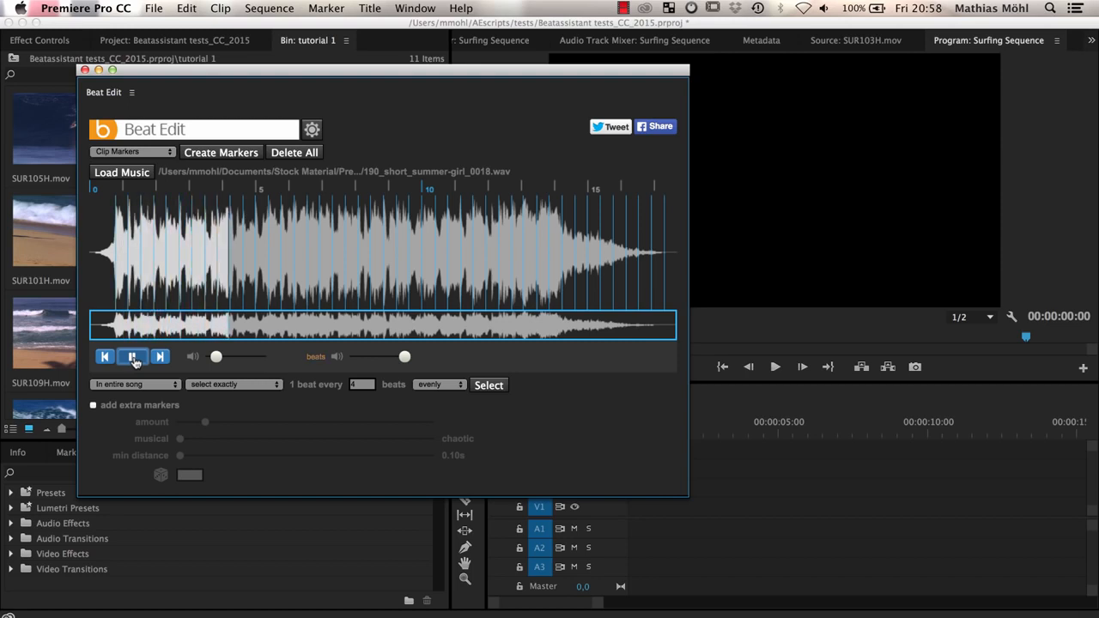
click(133, 360)
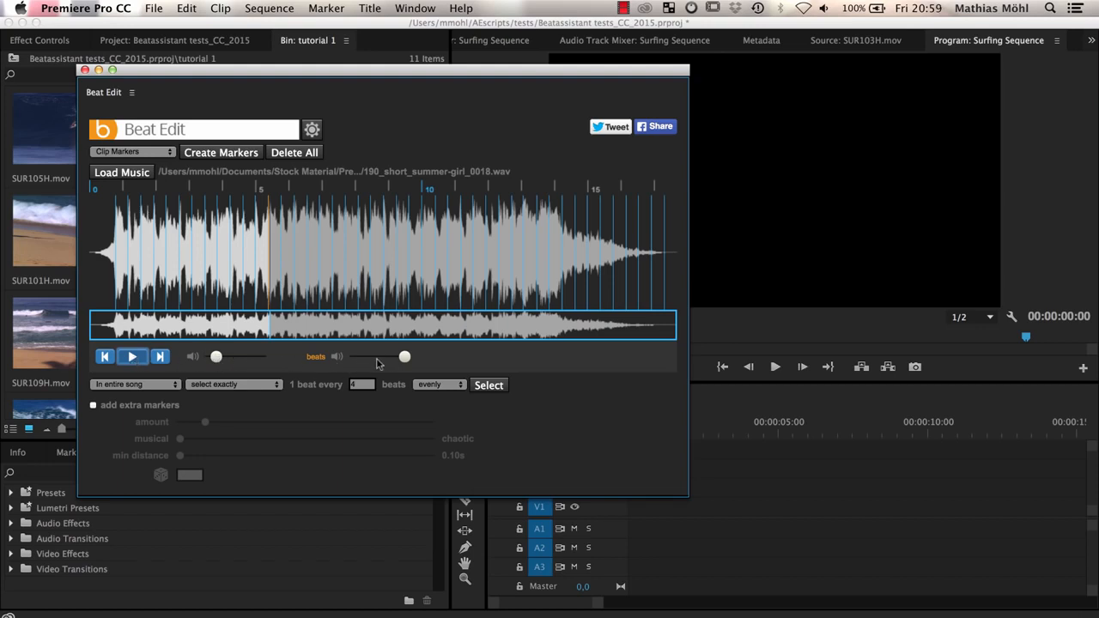
click(133, 356)
mouse_move(216, 359)
mouse_down()
mouse_move(236, 361)
mouse_move(210, 361)
mouse_up()
mouse_move(404, 357)
mouse_down()
mouse_move(357, 361)
mouse_move(400, 362)
mouse_up()
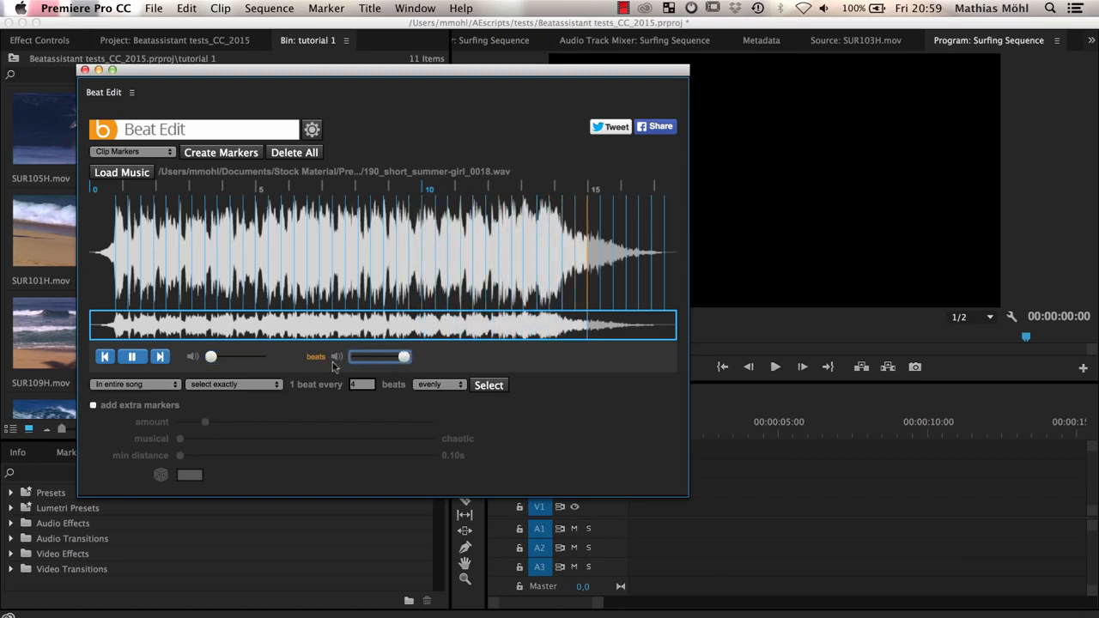
click(133, 358)
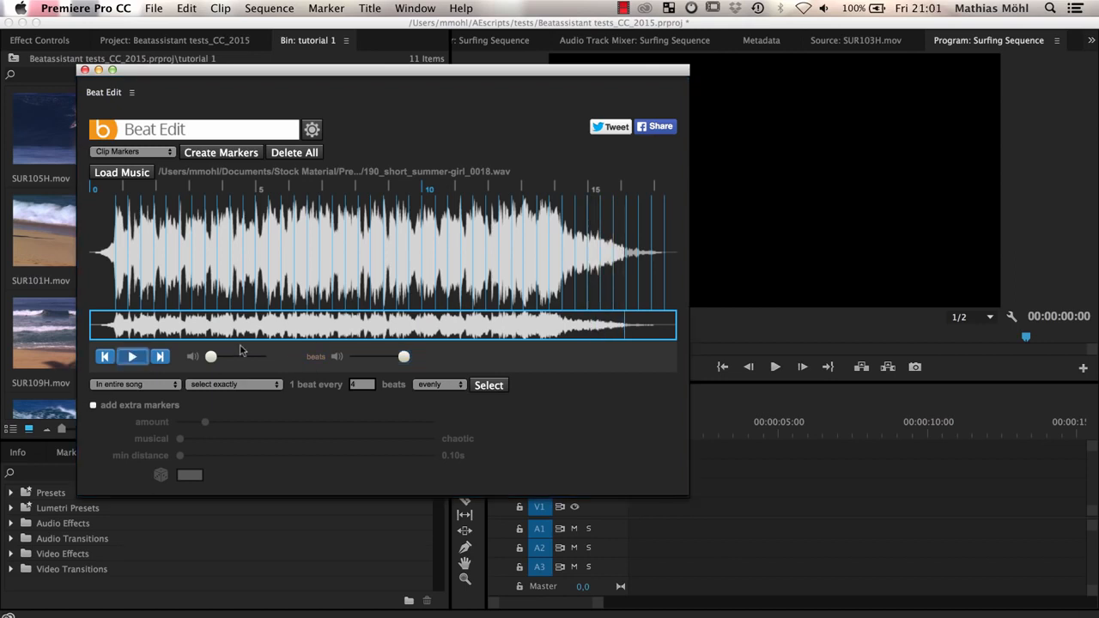
Step: Replay the song from the beginning with the music volume raised slightly, toggle the beat click muting, and stop playback
click(105, 358)
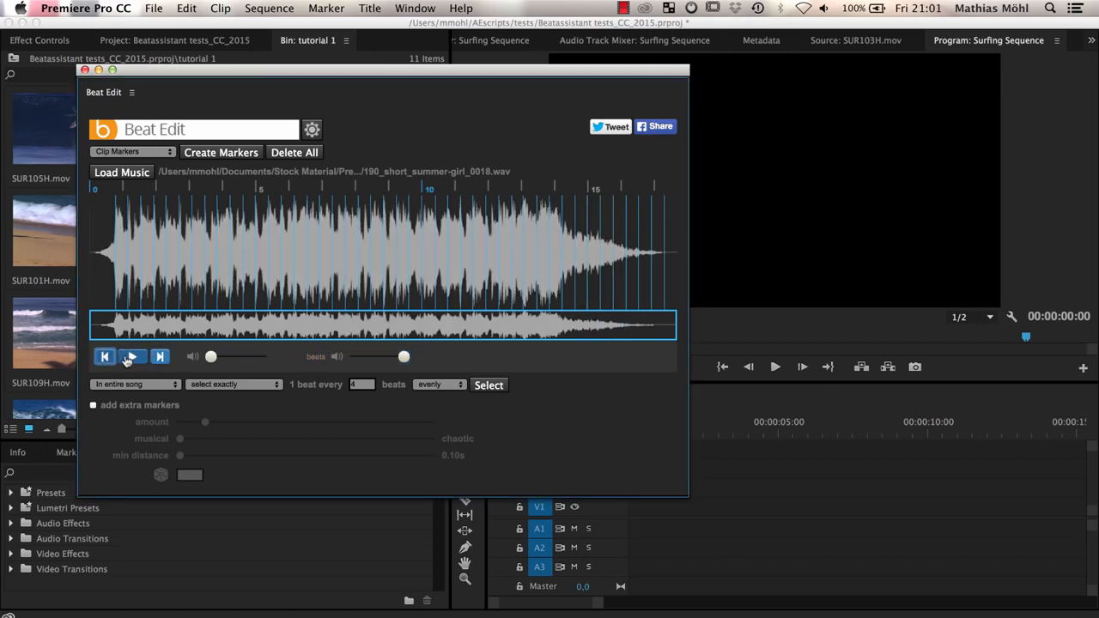
click(133, 358)
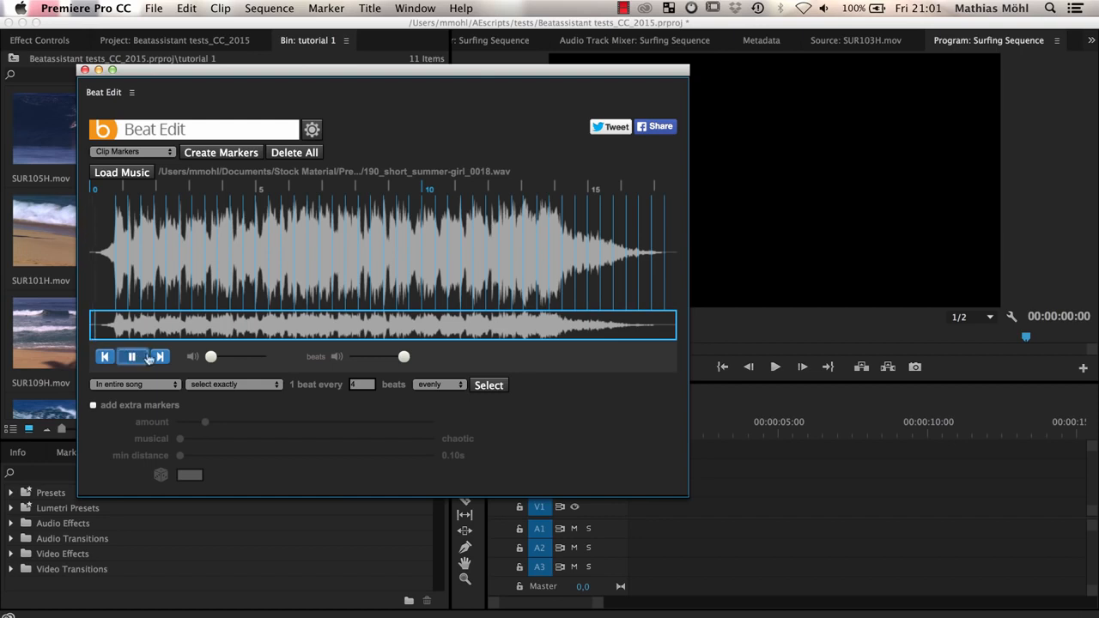
drag(211, 357, 216, 361)
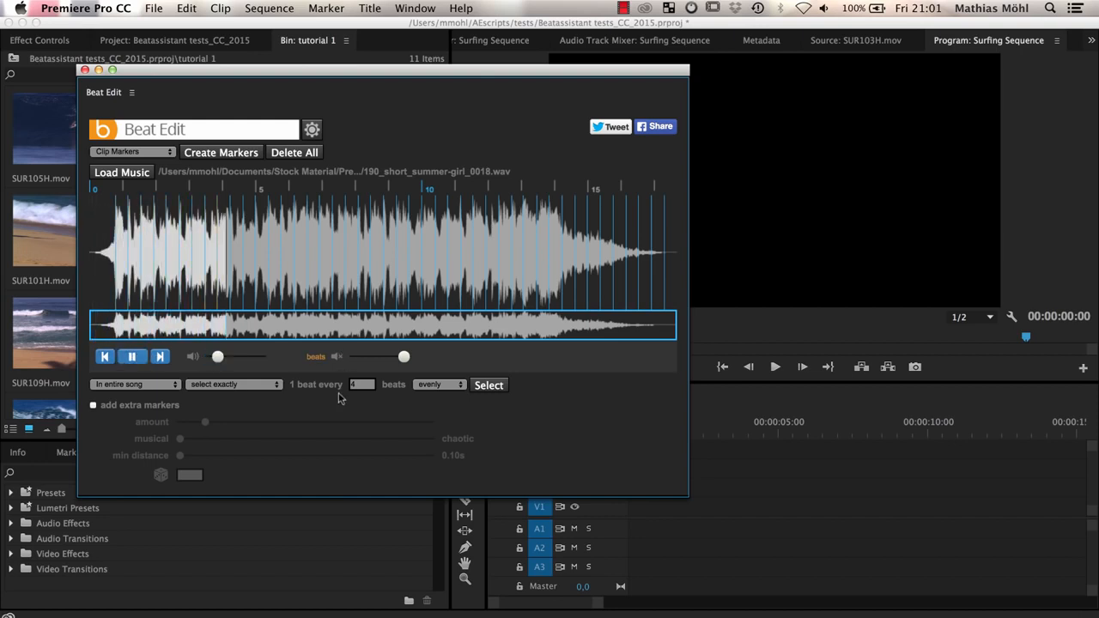
click(335, 357)
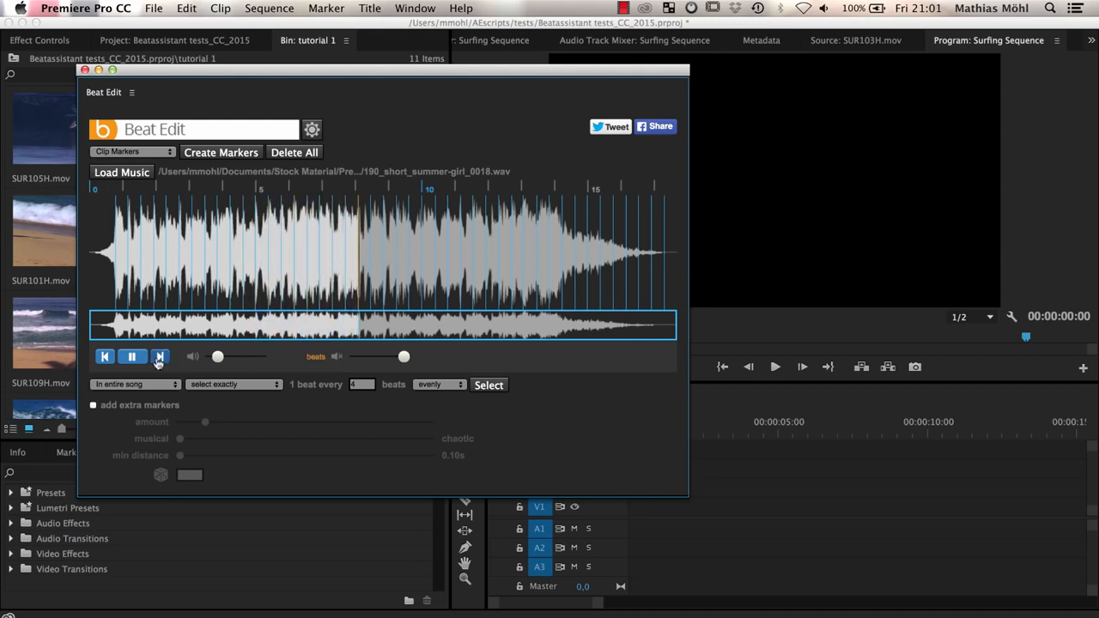
click(131, 356)
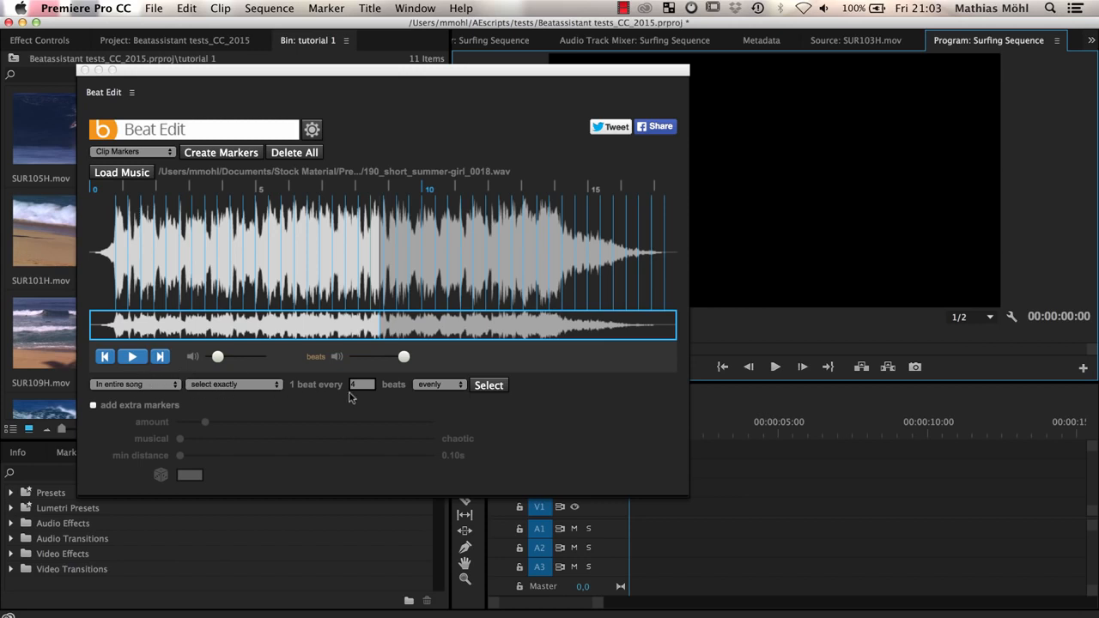
Step: Select exactly 1 beat every 4 beats evenly in the entire song, reapplying the selection several times to shift its starting beat
click(488, 385)
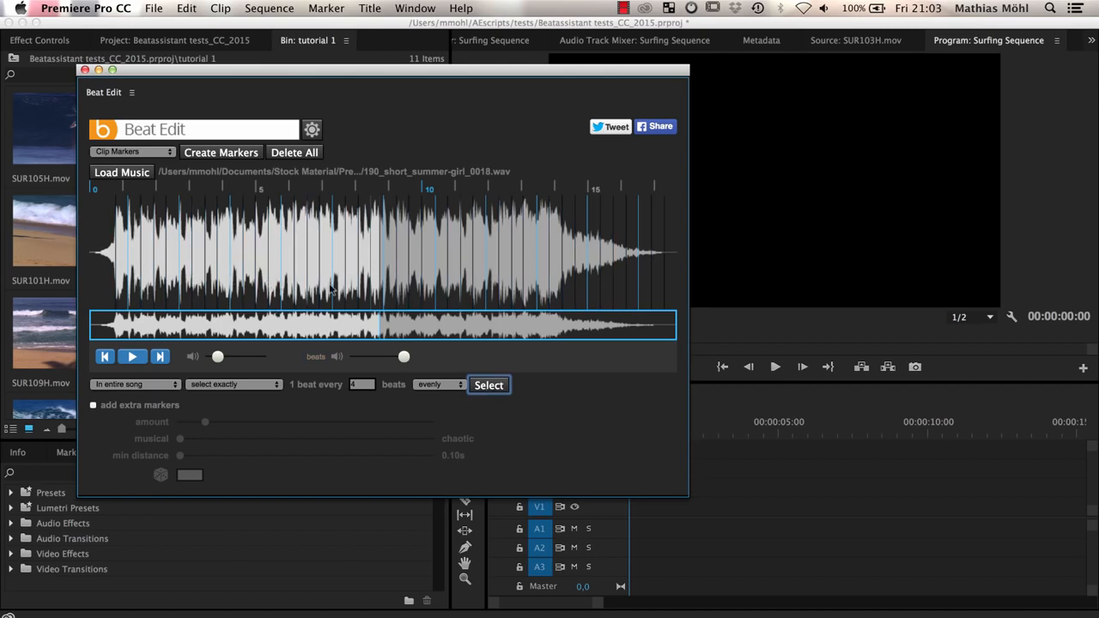
click(259, 259)
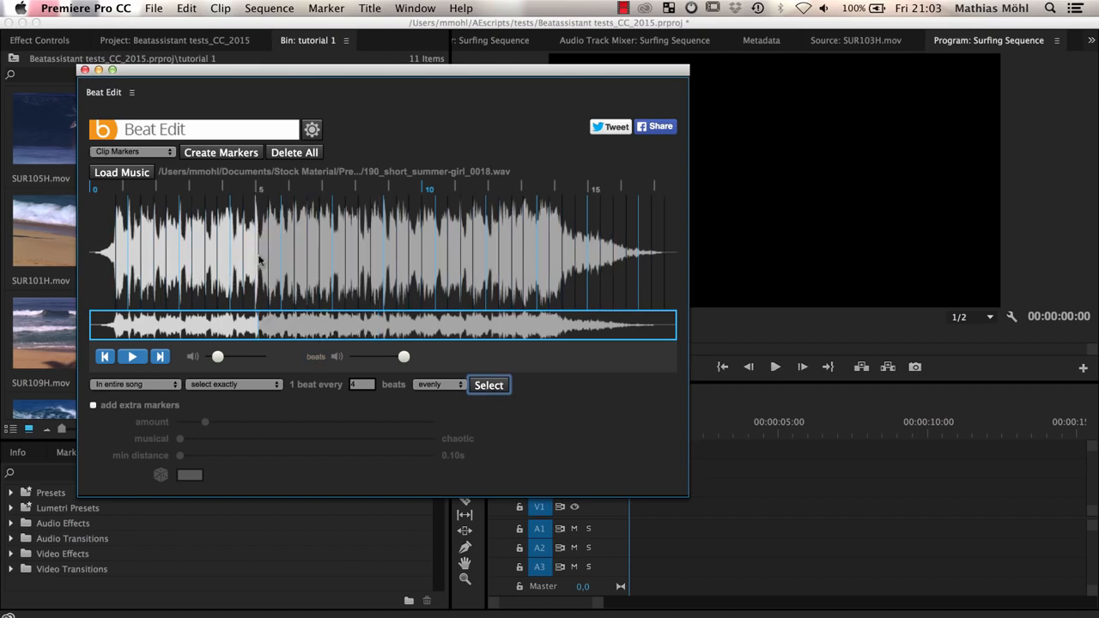
click(483, 388)
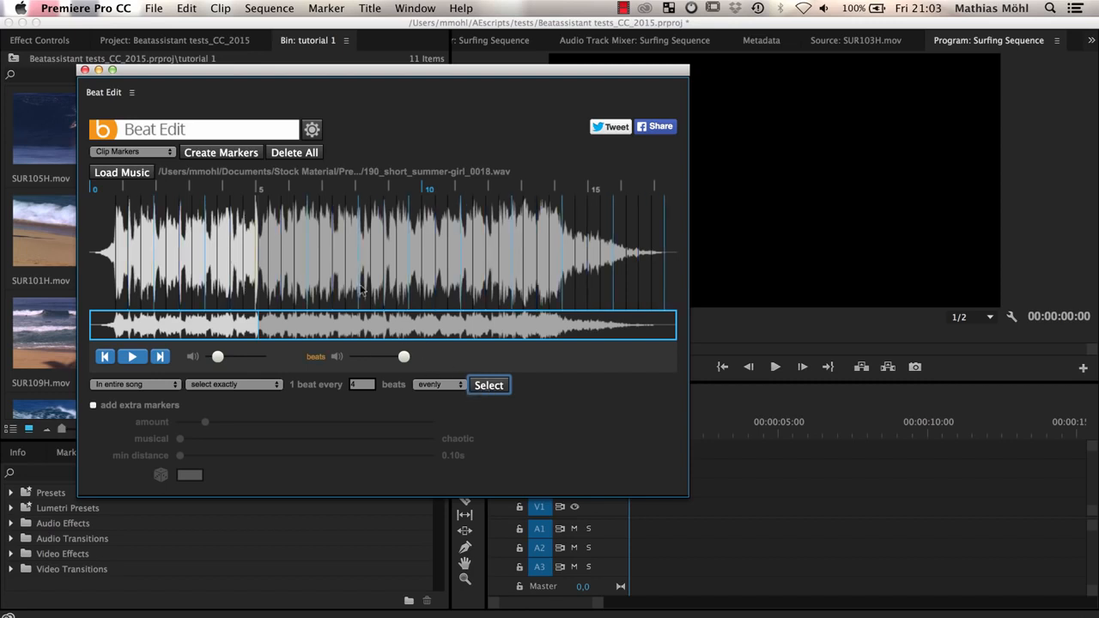
click(273, 271)
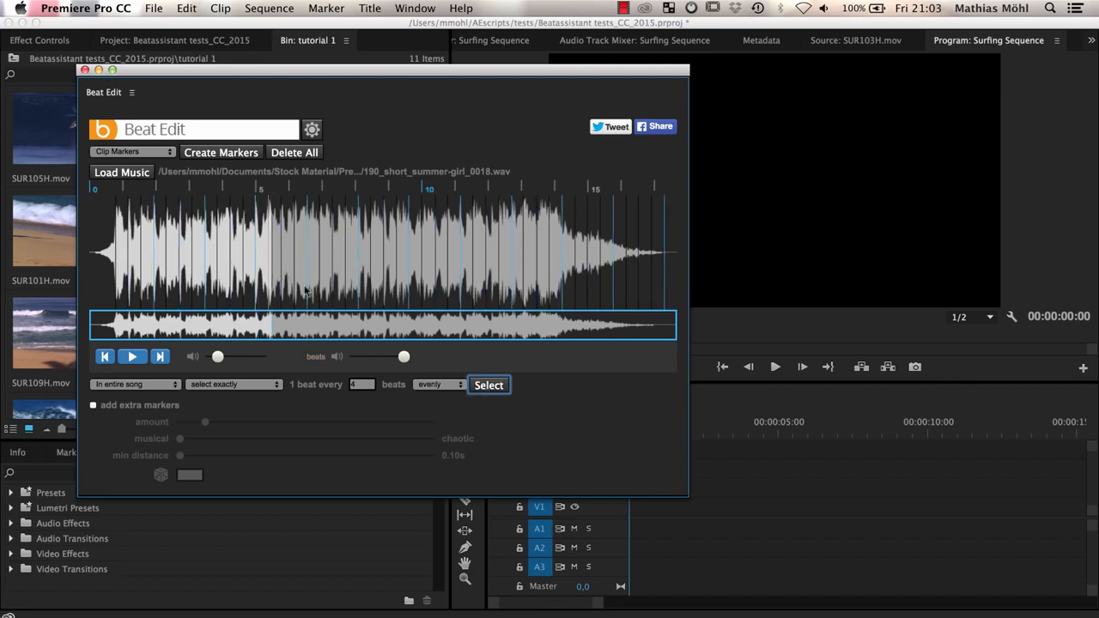
click(477, 385)
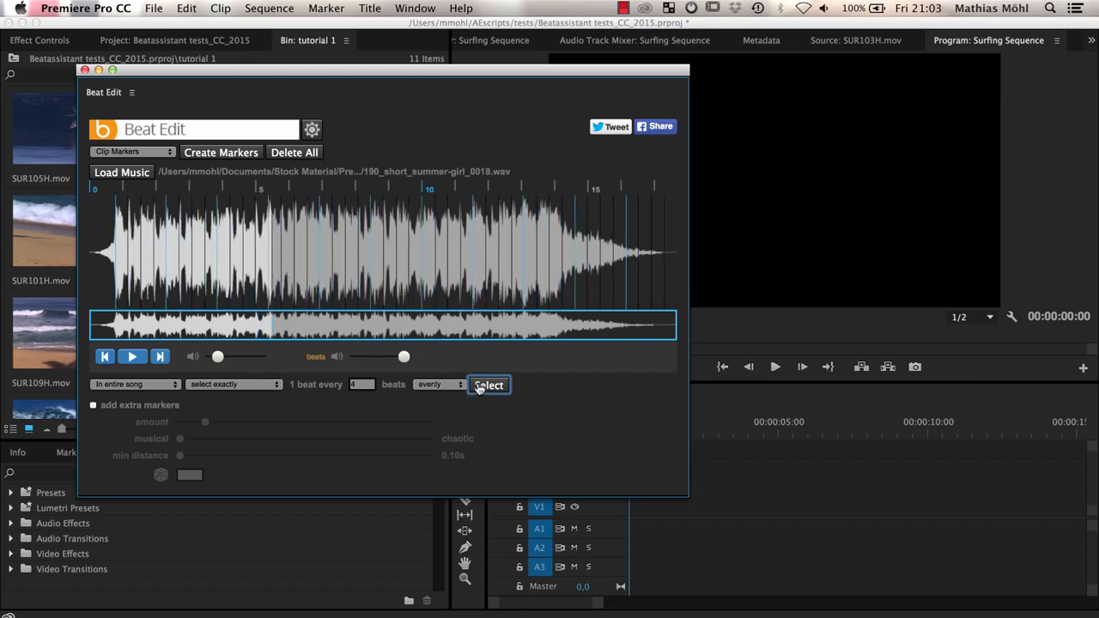
click(285, 265)
click(478, 388)
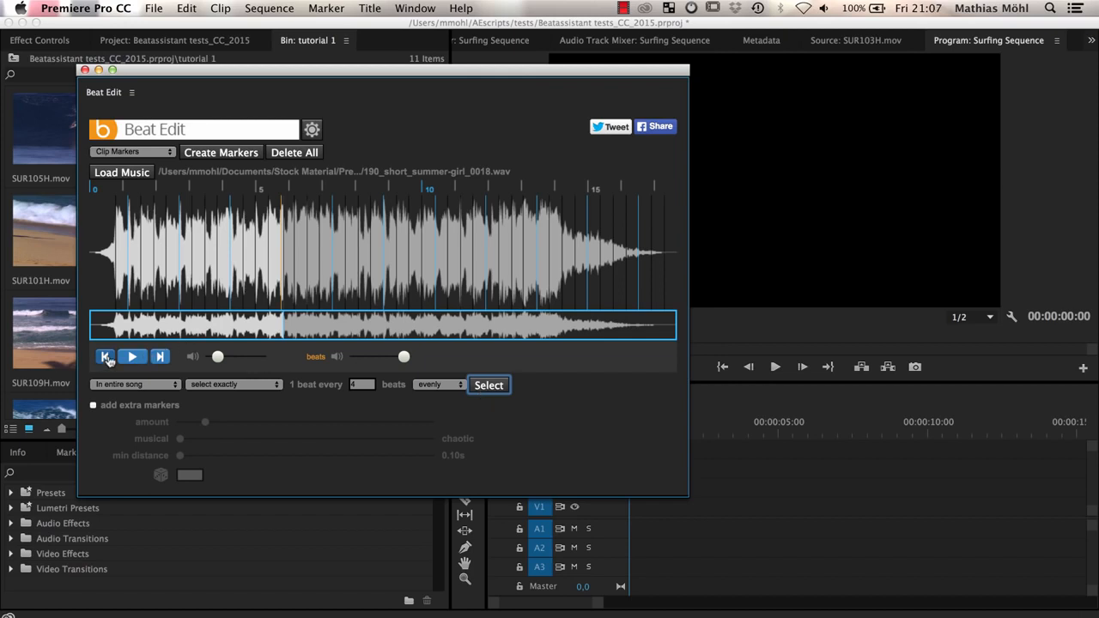
Step: Play the song from the start and reapply the 1-in-4 beat selection so it begins on the first beat
click(107, 358)
click(132, 357)
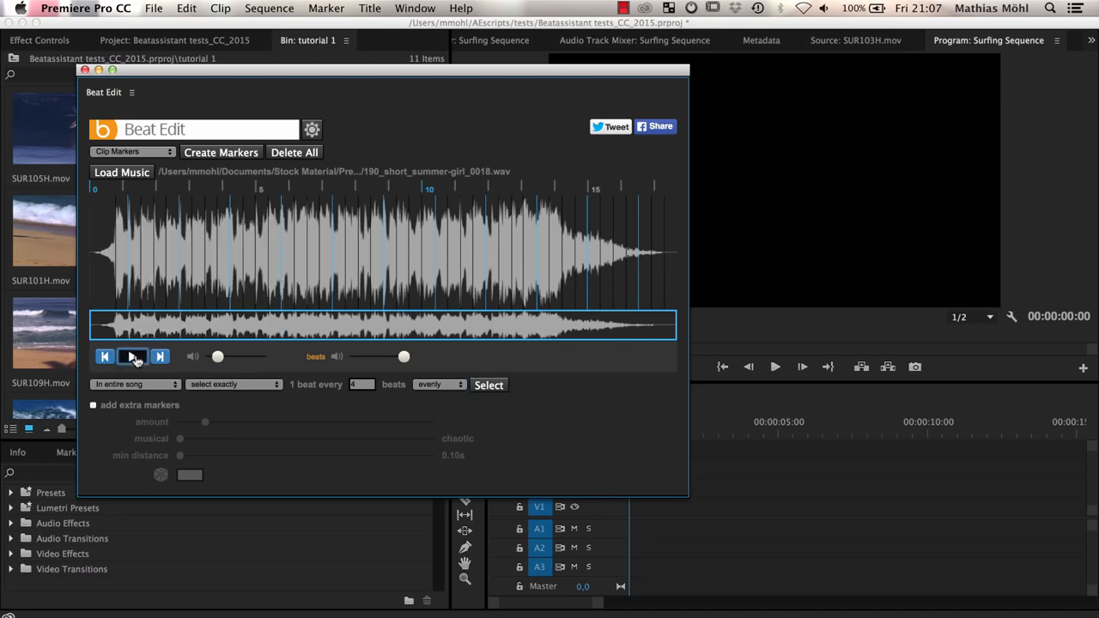
click(487, 385)
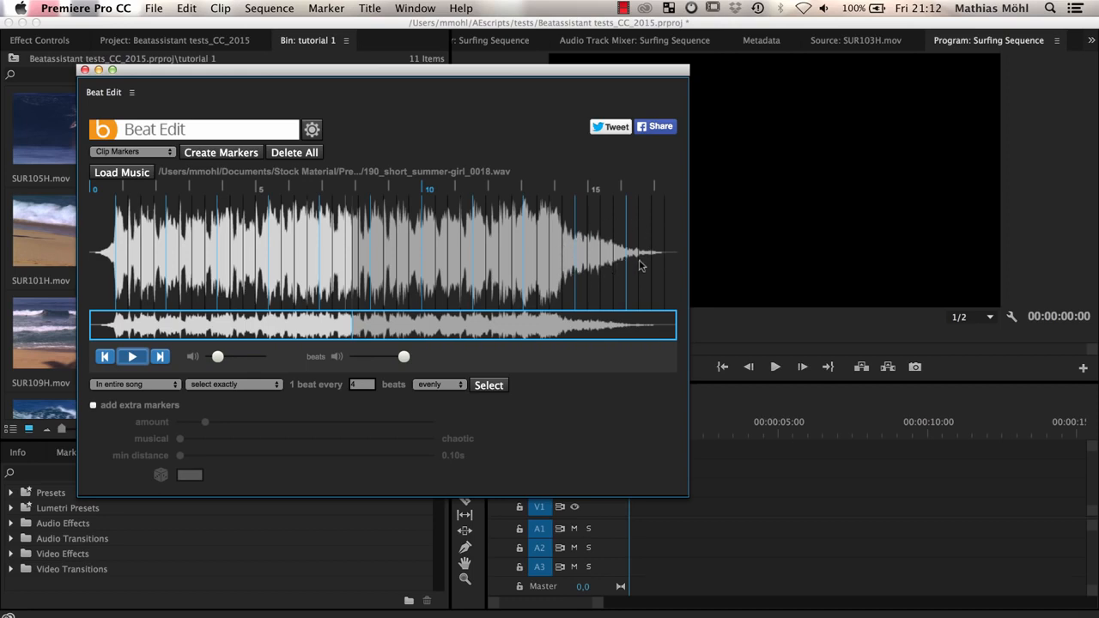
Step: Highlight the song's ending from about 14 s to 17 s and remove 1 beat every 1 beats from the selection there
drag(553, 252, 652, 251)
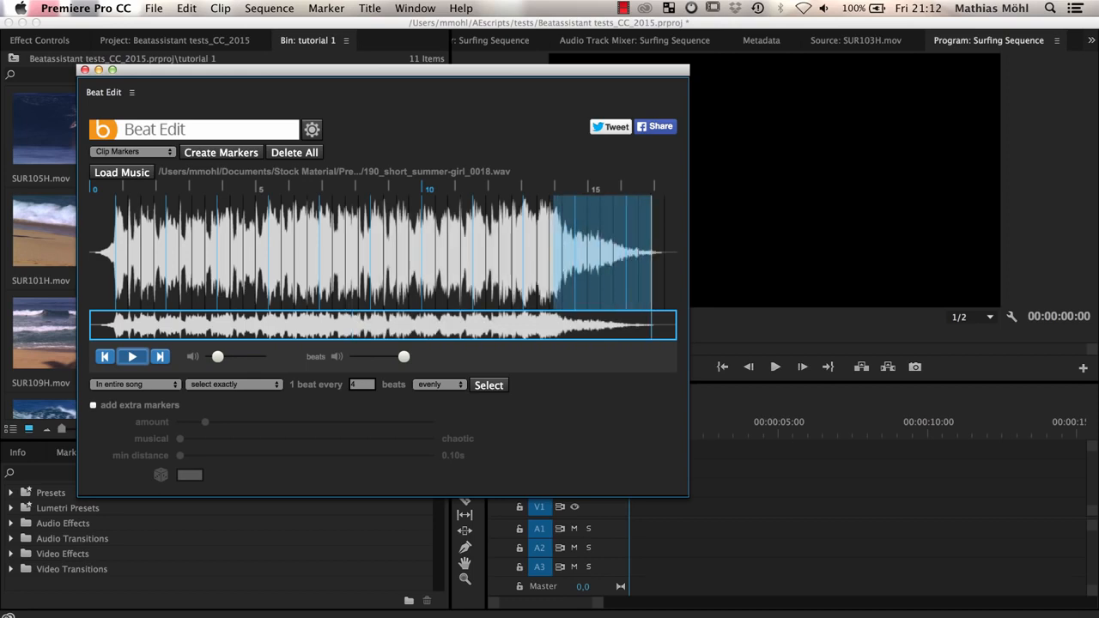
click(133, 384)
click(133, 400)
click(204, 389)
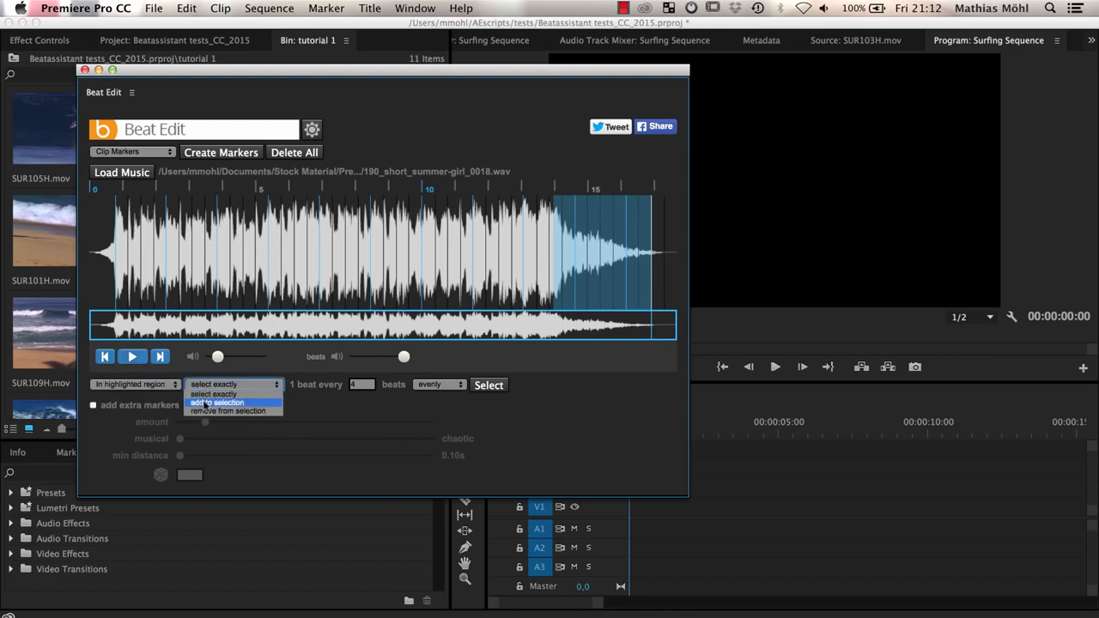
click(240, 410)
click(364, 384)
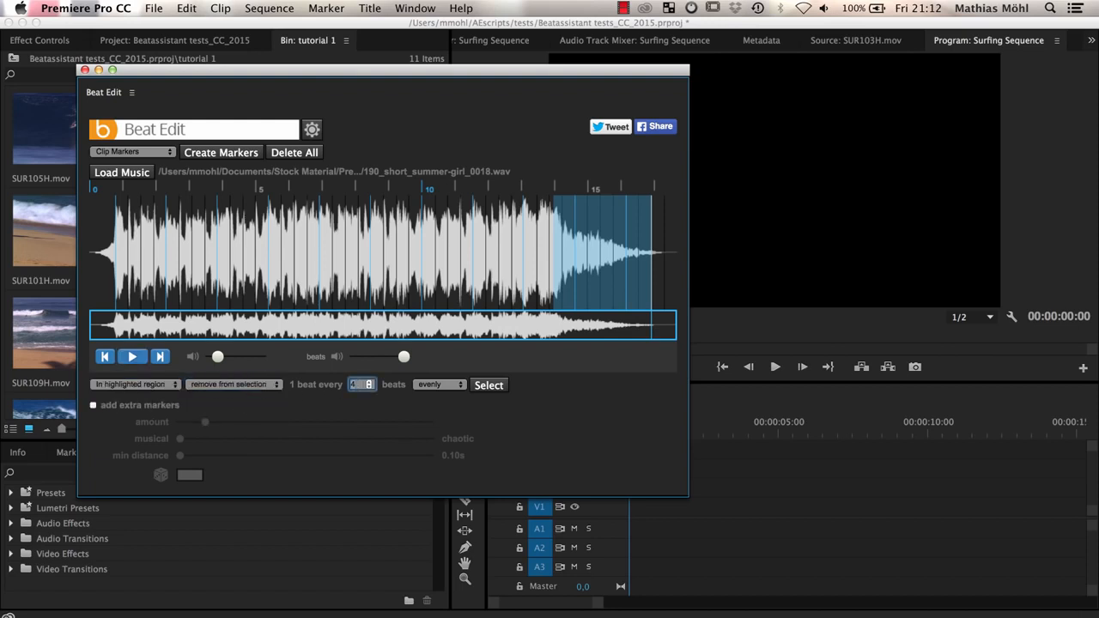
click(489, 386)
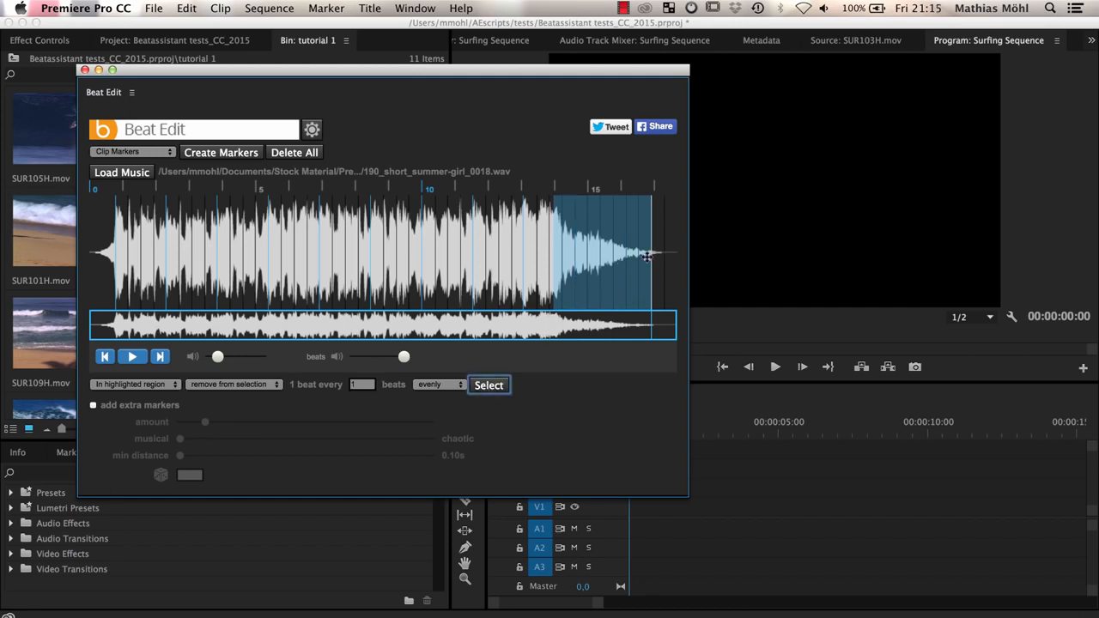
click(459, 388)
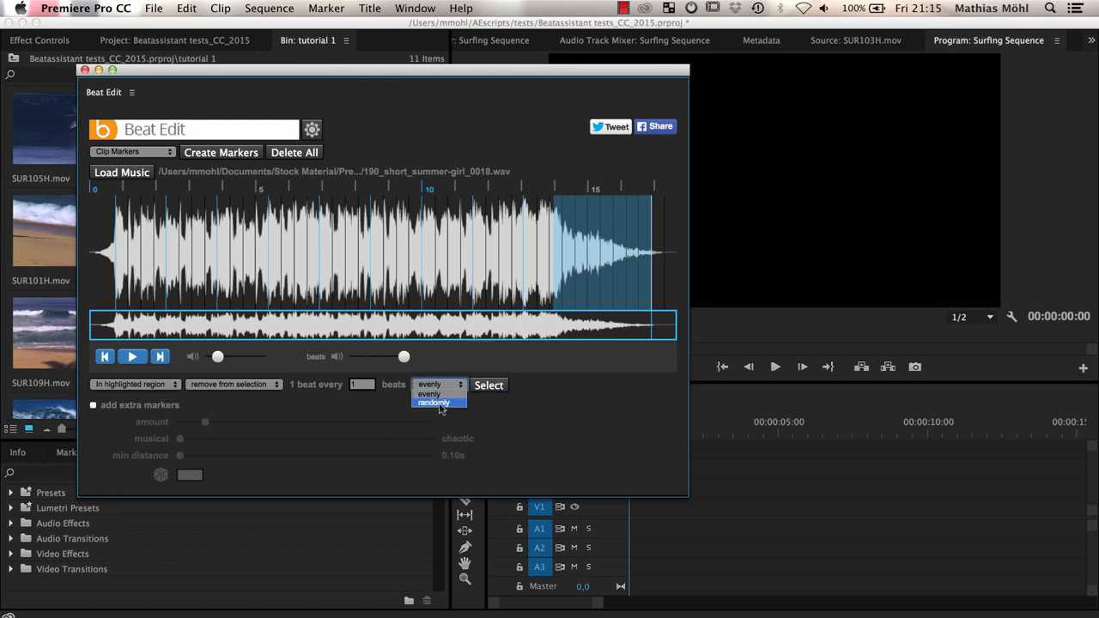
click(391, 407)
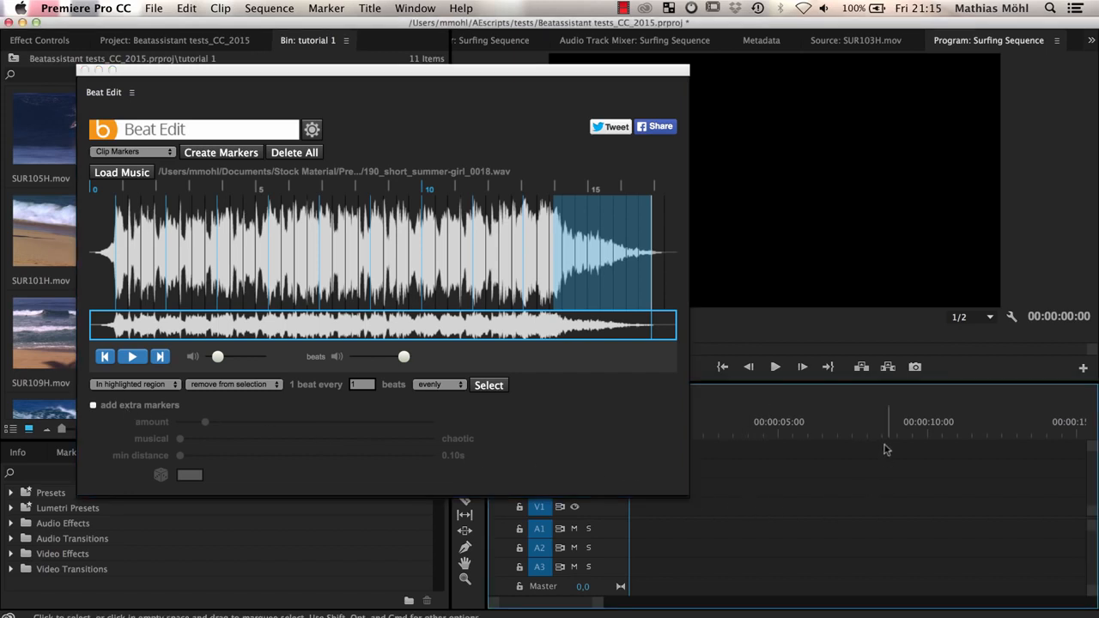
Step: Move the Beat Edit window off the project bin and create clip markers on the music from the selected beats
drag(401, 75, 780, 85)
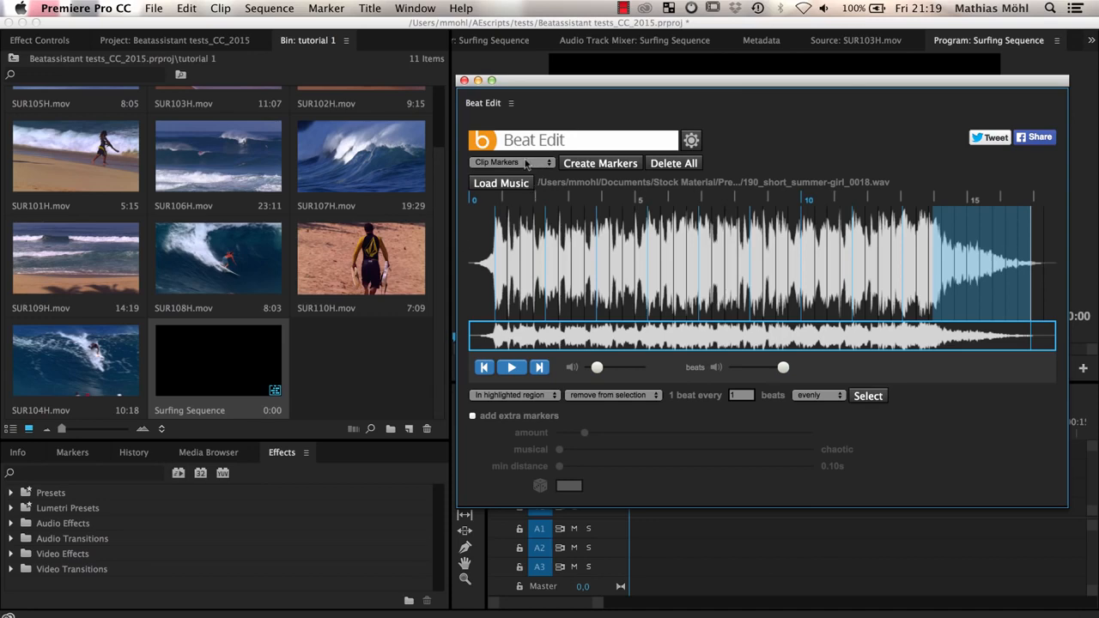
click(526, 163)
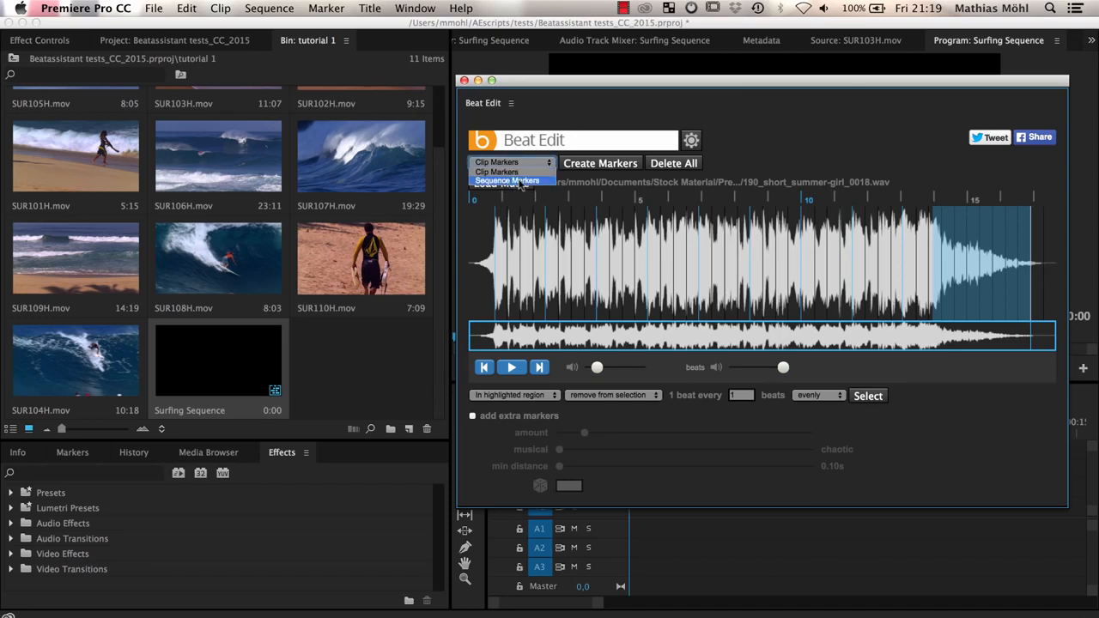
click(498, 171)
click(610, 164)
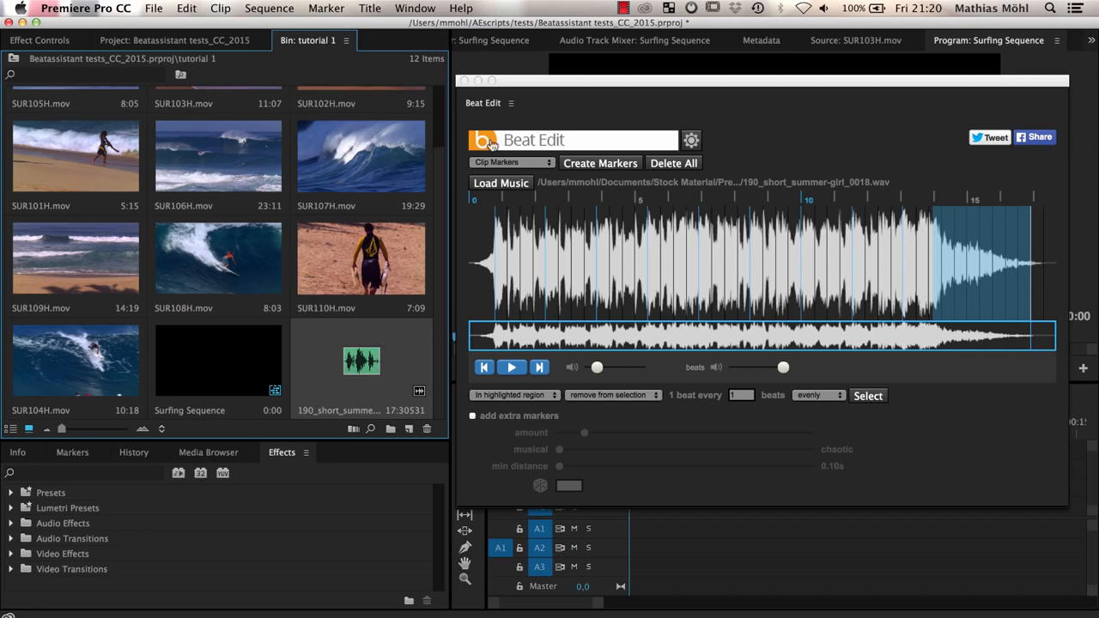
Step: Move the Beat Edit window clear of the timeline and place the marked music clip at the start of the Surfing Sequence
drag(539, 84, 55, 477)
drag(298, 392, 624, 538)
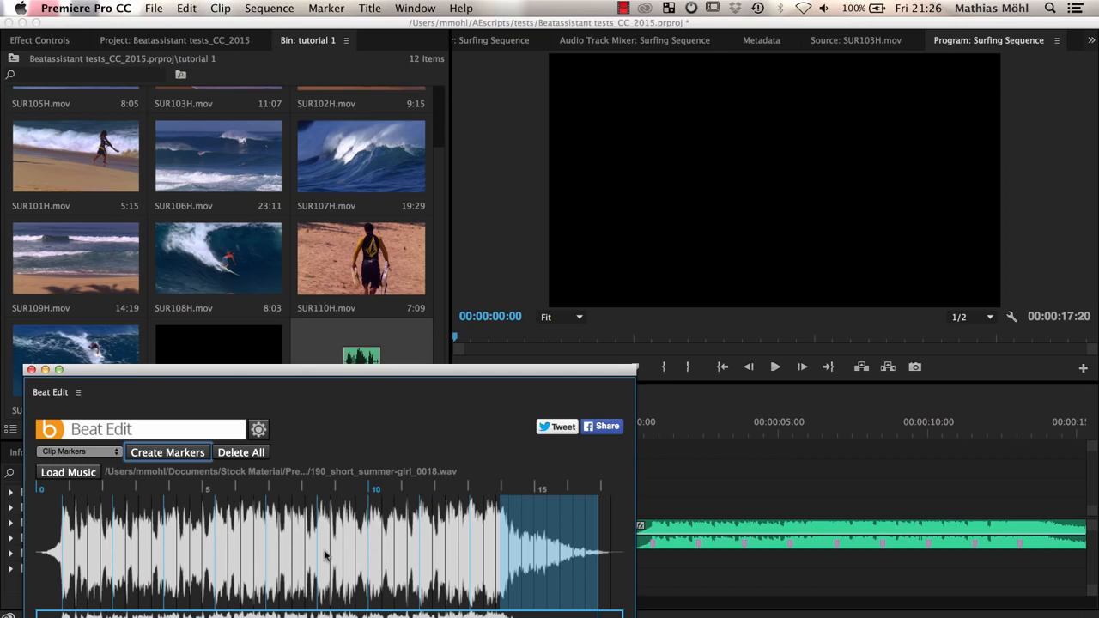
click(113, 455)
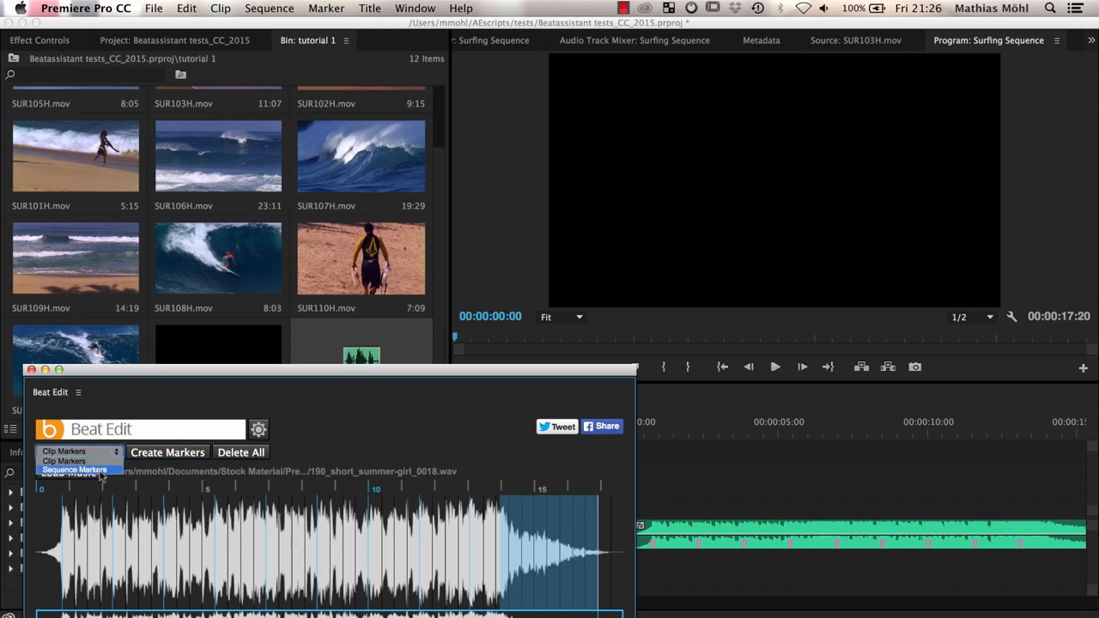
click(101, 471)
click(101, 453)
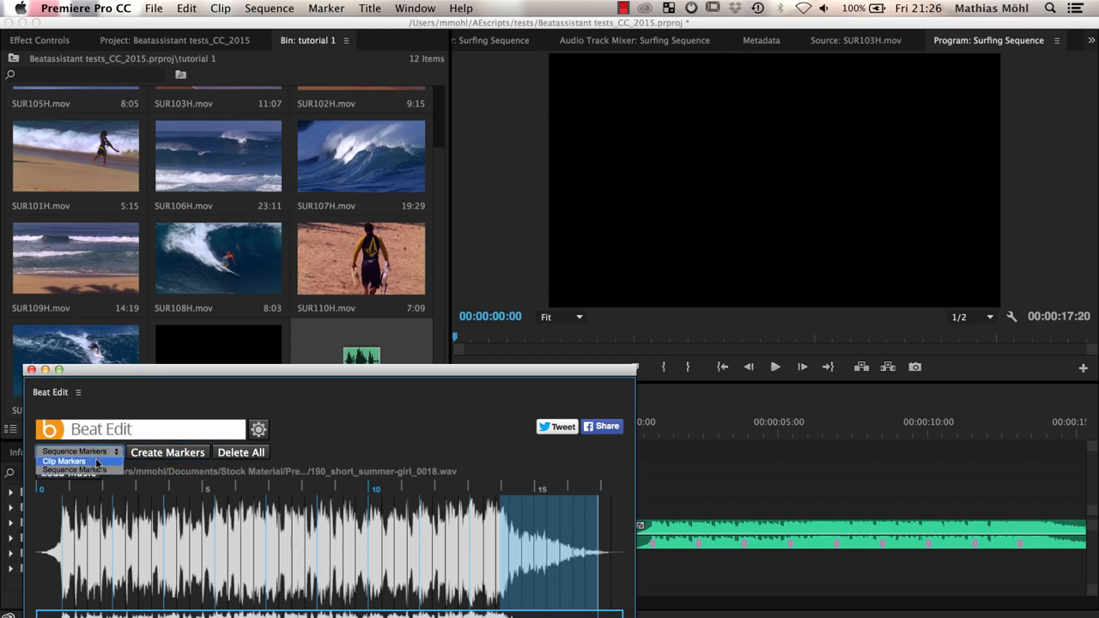
click(98, 457)
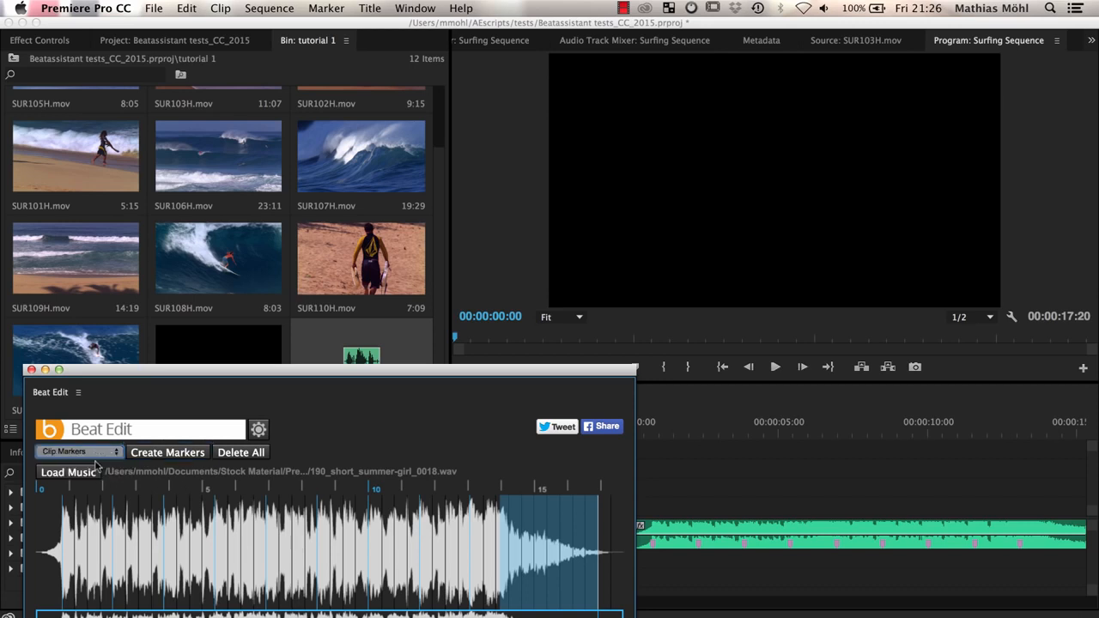
Step: Delete all clip markers from the music clip
click(231, 460)
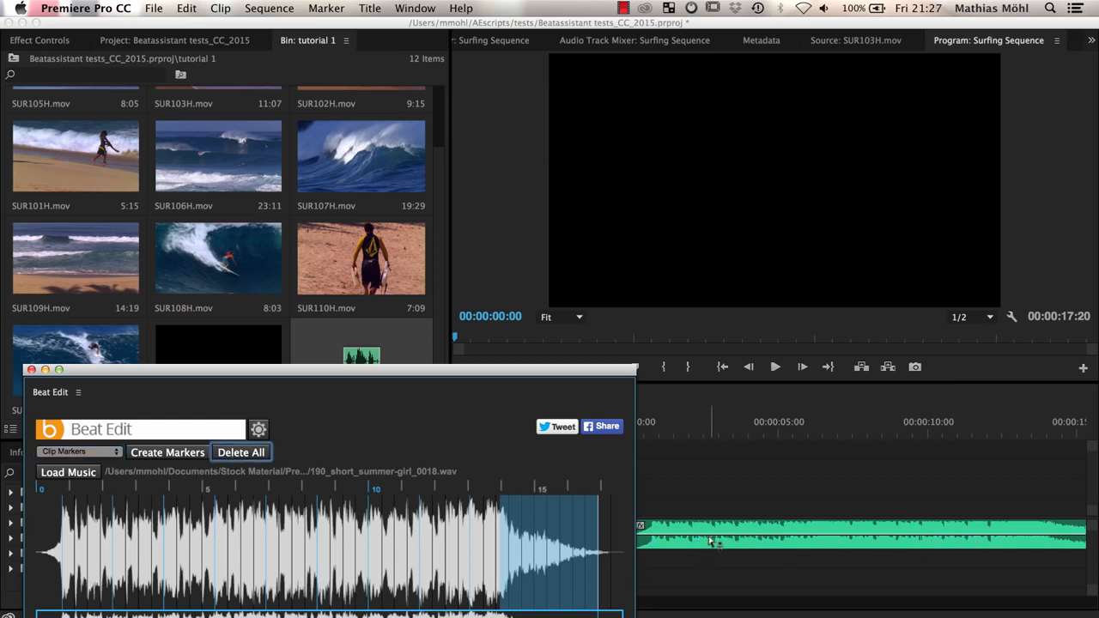
Step: Switch Beat Edit to sequence markers, create them from the selected beats, and put the Beat Edit window away
click(111, 453)
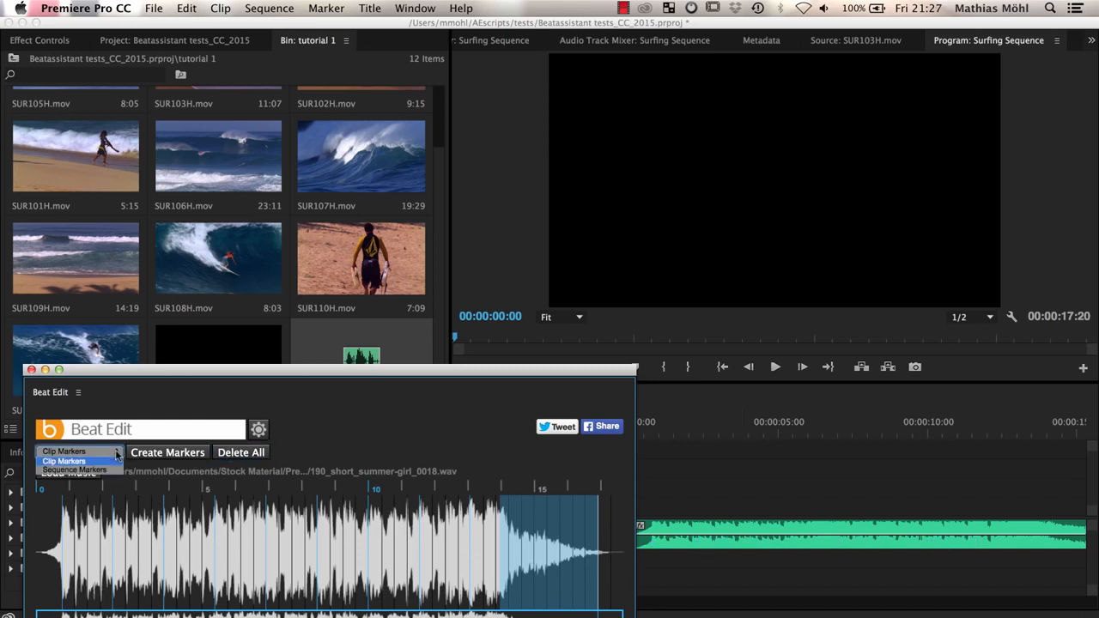
click(99, 467)
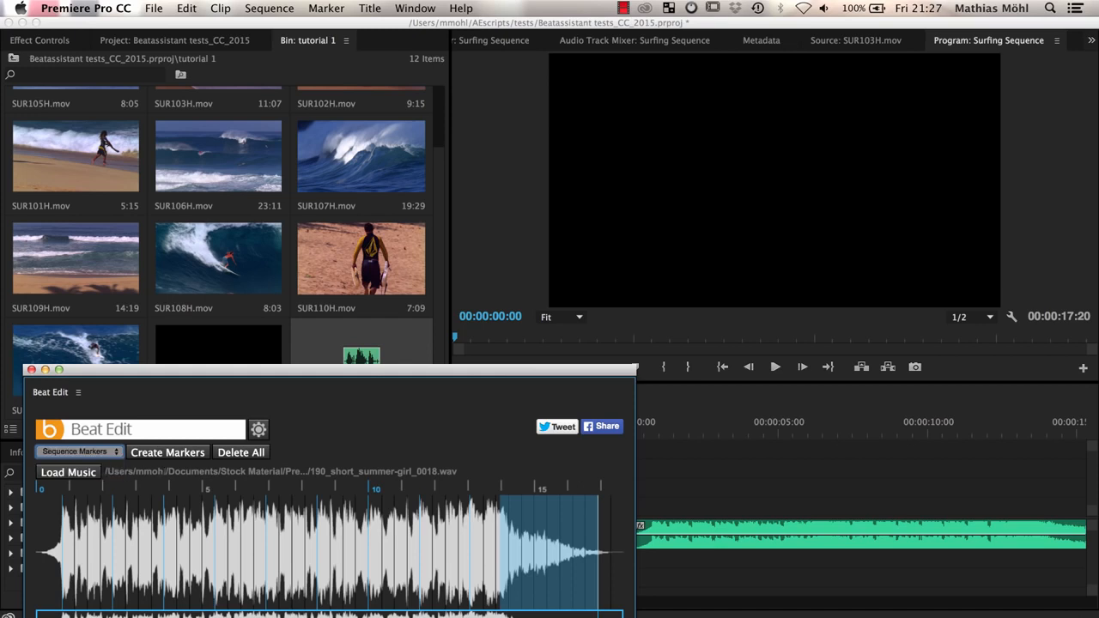
click(175, 459)
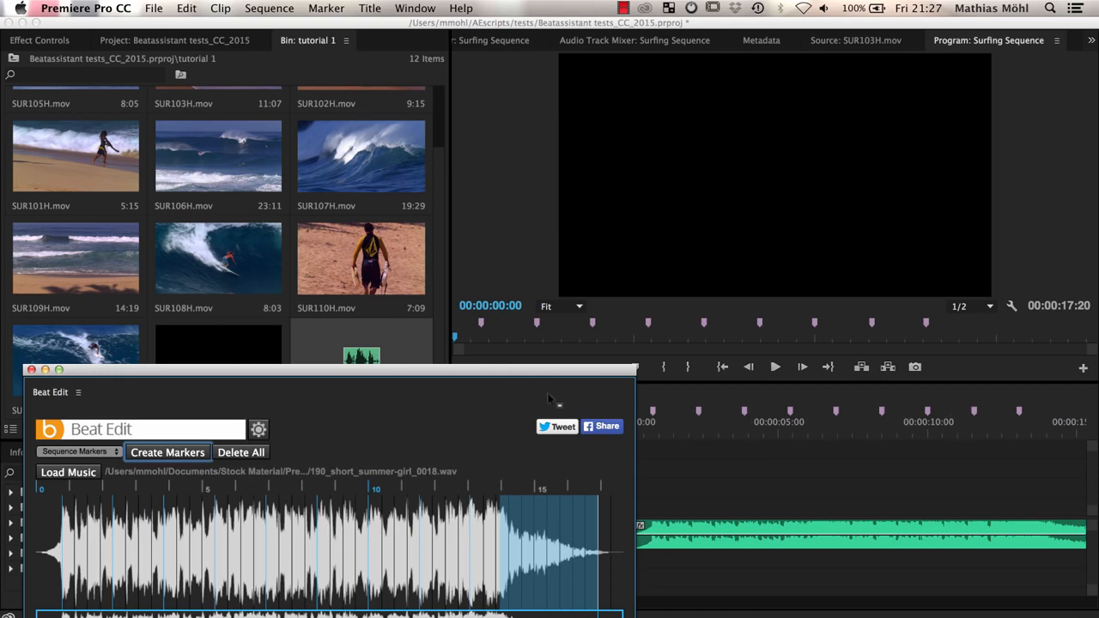
click(46, 369)
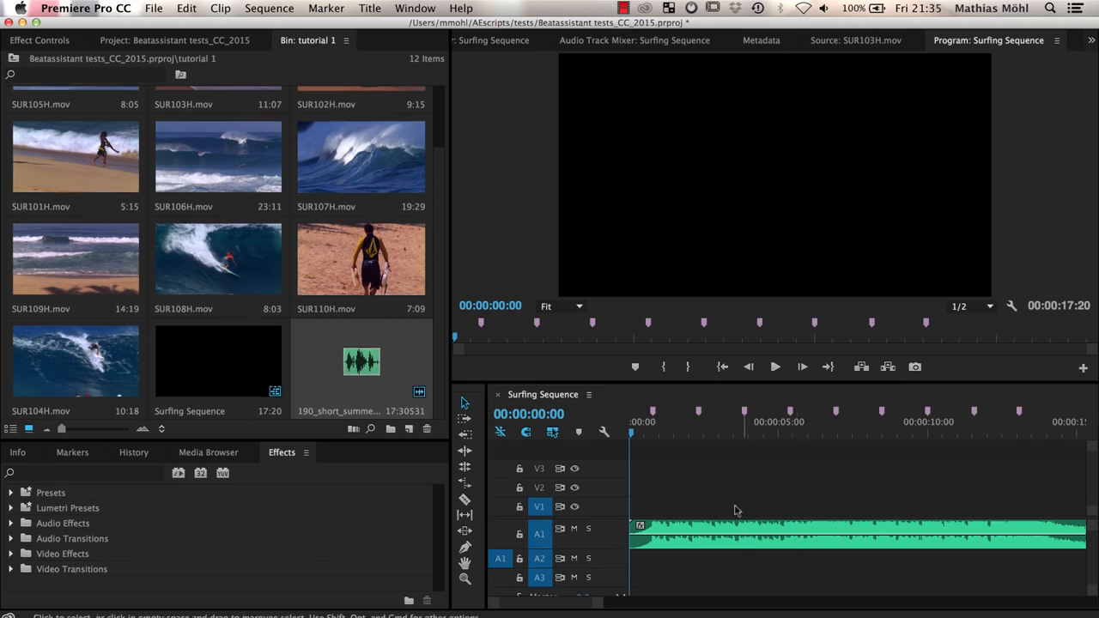
Step: Select the ten surf clips in the bin in the order SUR110H, 102H, 101H, 103H, 105H, 106H, 107H, 108H, 104H, 109H
drag(443, 344, 444, 275)
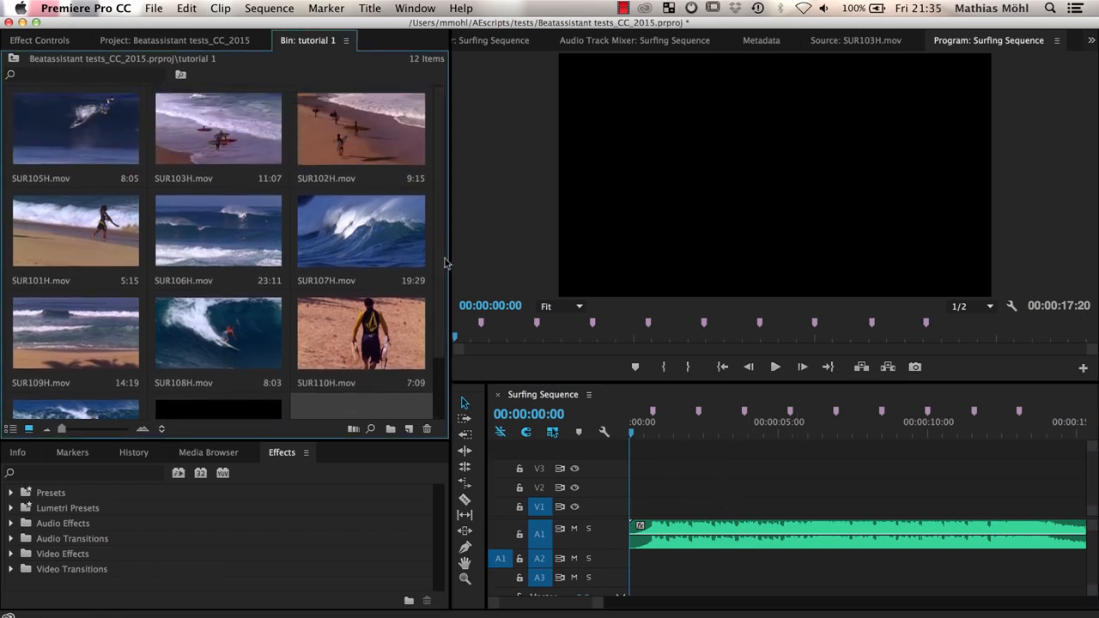
click(378, 339)
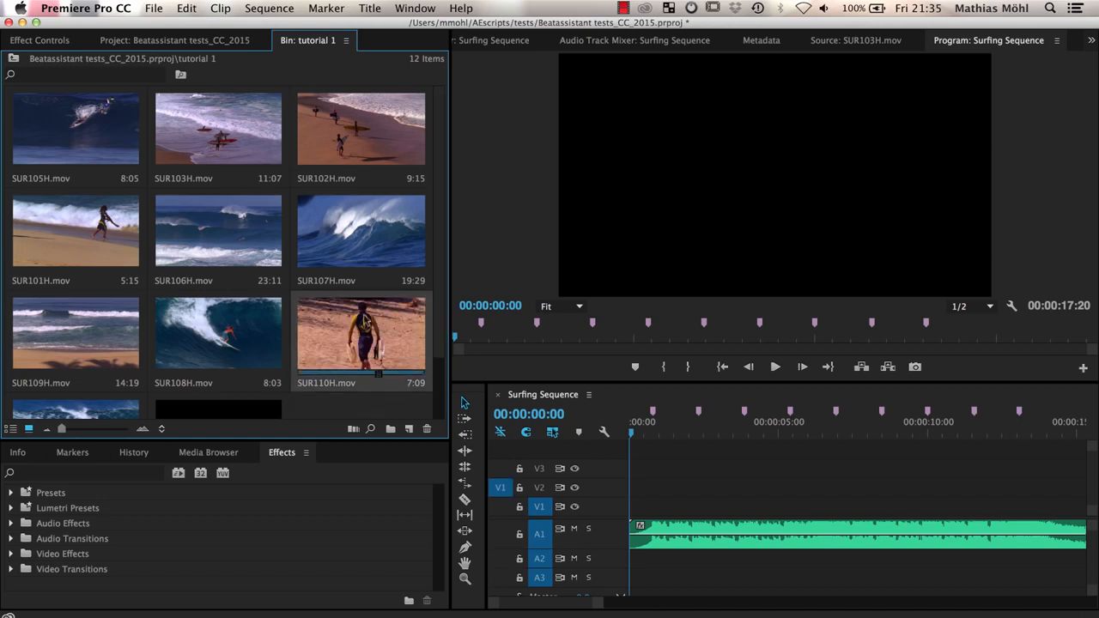
super+click(335, 144)
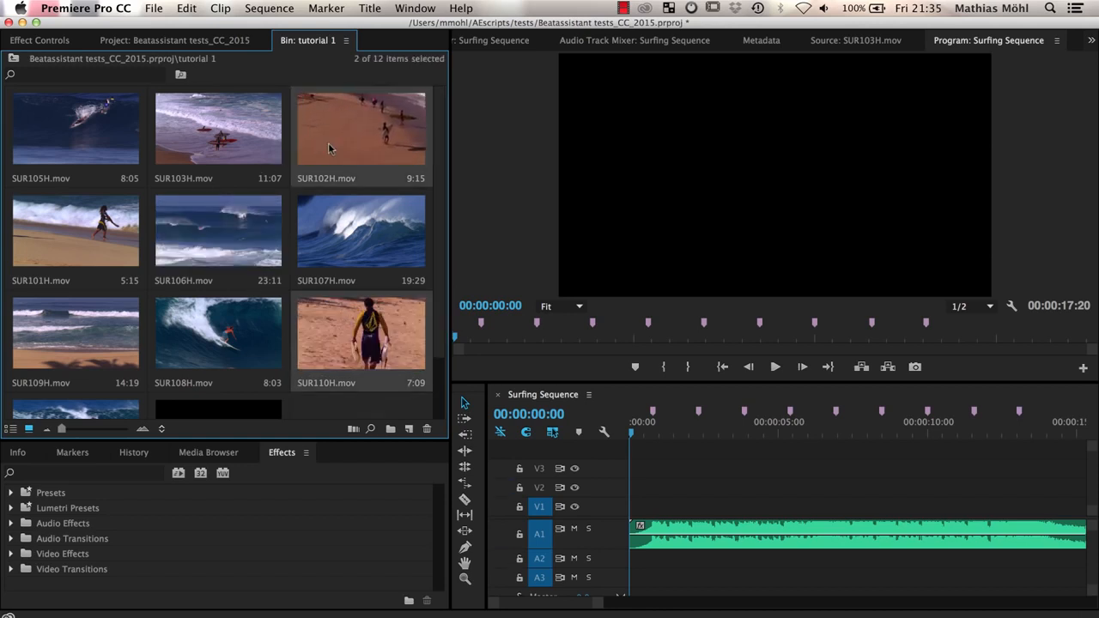
super+click(86, 231)
super+click(217, 152)
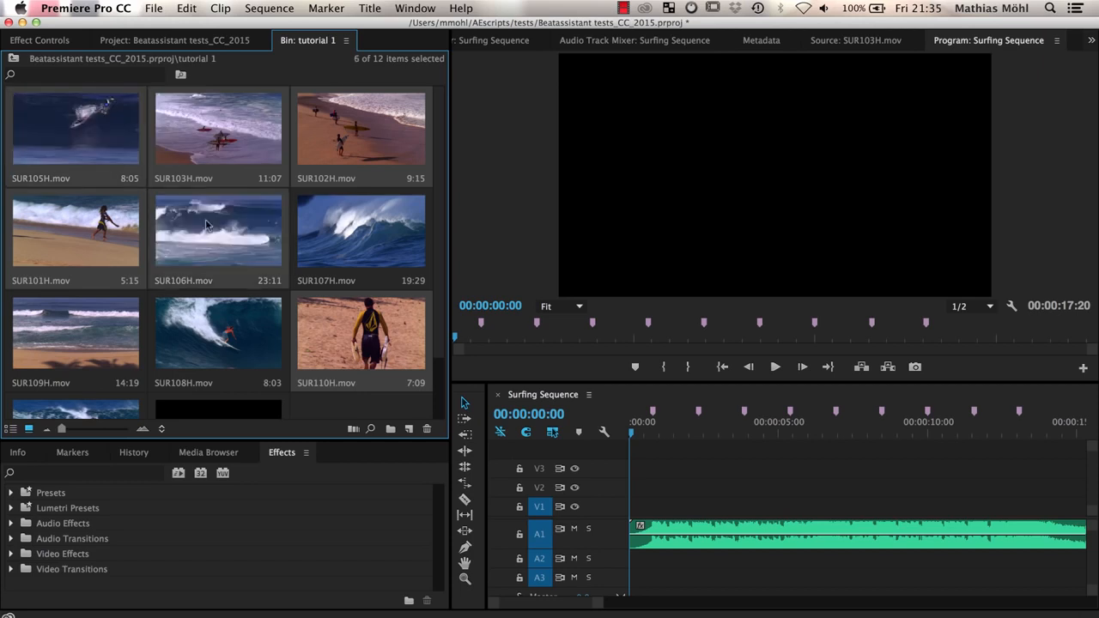
shift+click(111, 404)
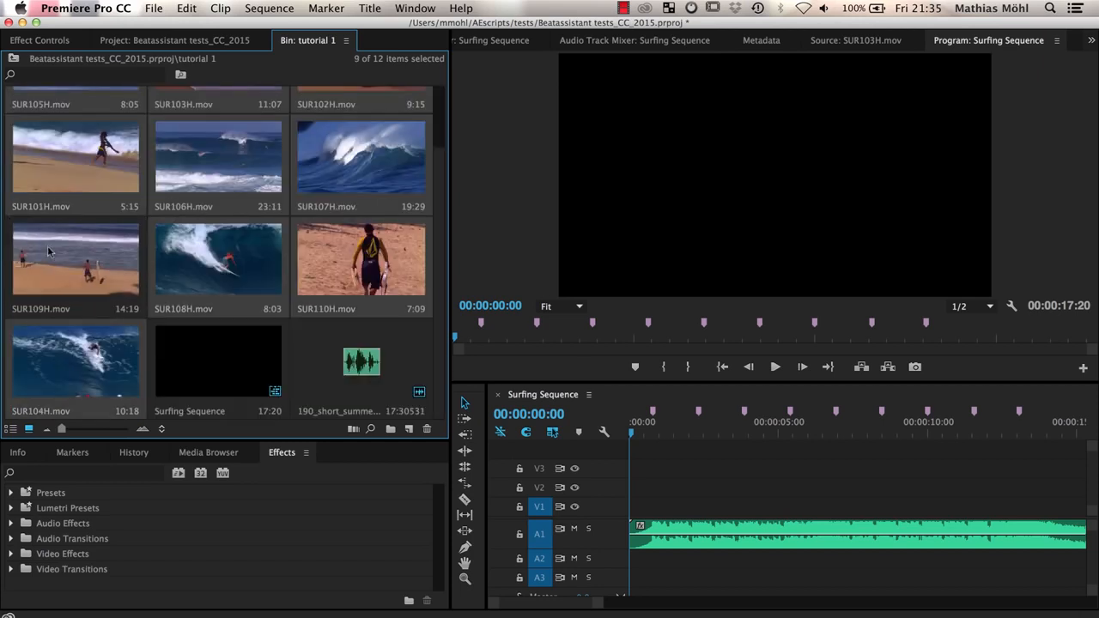
super+click(86, 270)
super+click(67, 260)
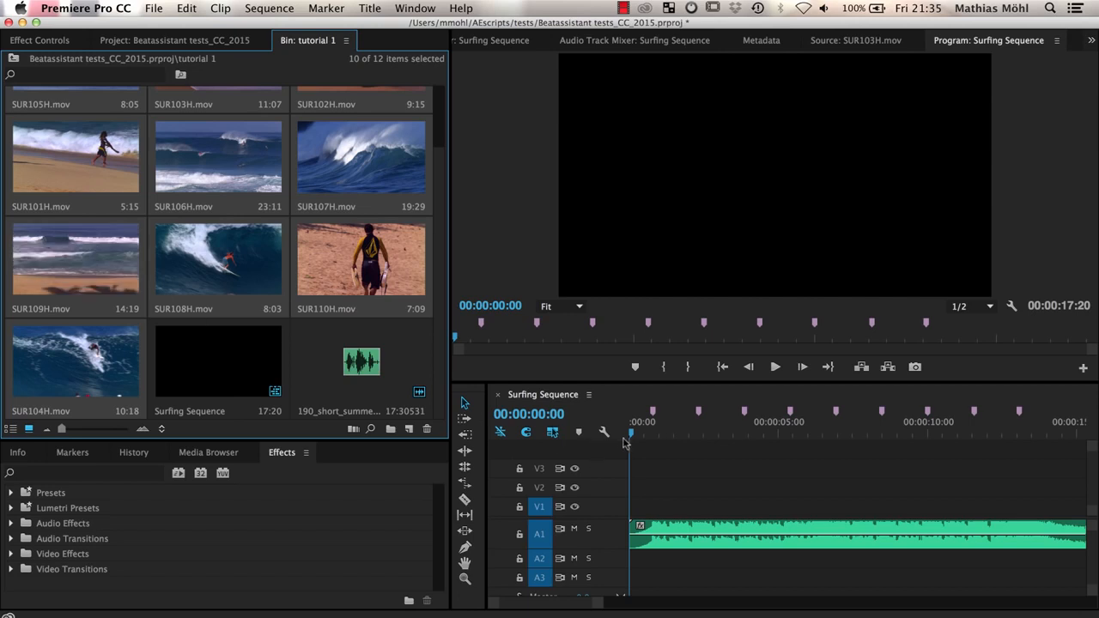
Step: With the playhead at the sequence start, automate the selected clips to the sequence in selection order at unnumbered markers using Overwrite Edit
mouse_move(631, 433)
mouse_down()
mouse_move(660, 434)
mouse_move(624, 438)
mouse_up()
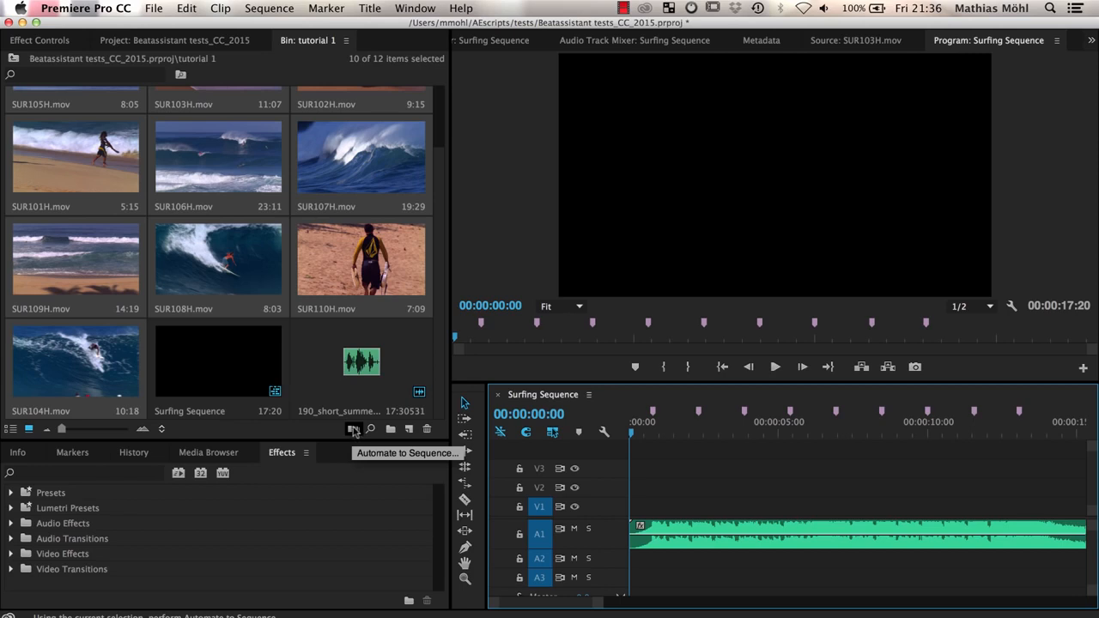
click(353, 430)
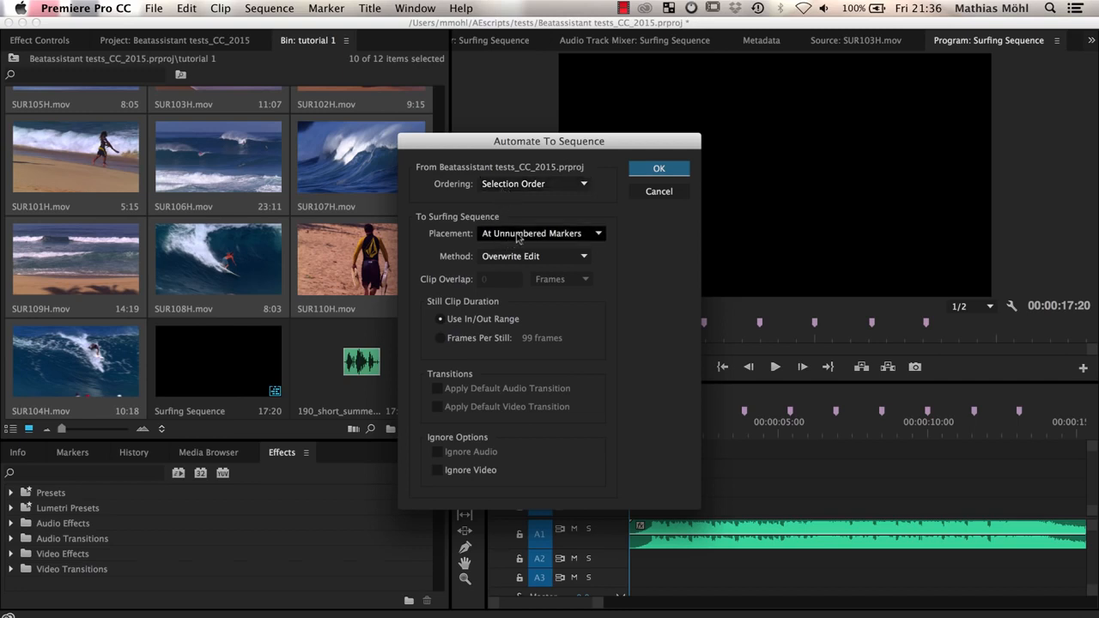
click(646, 172)
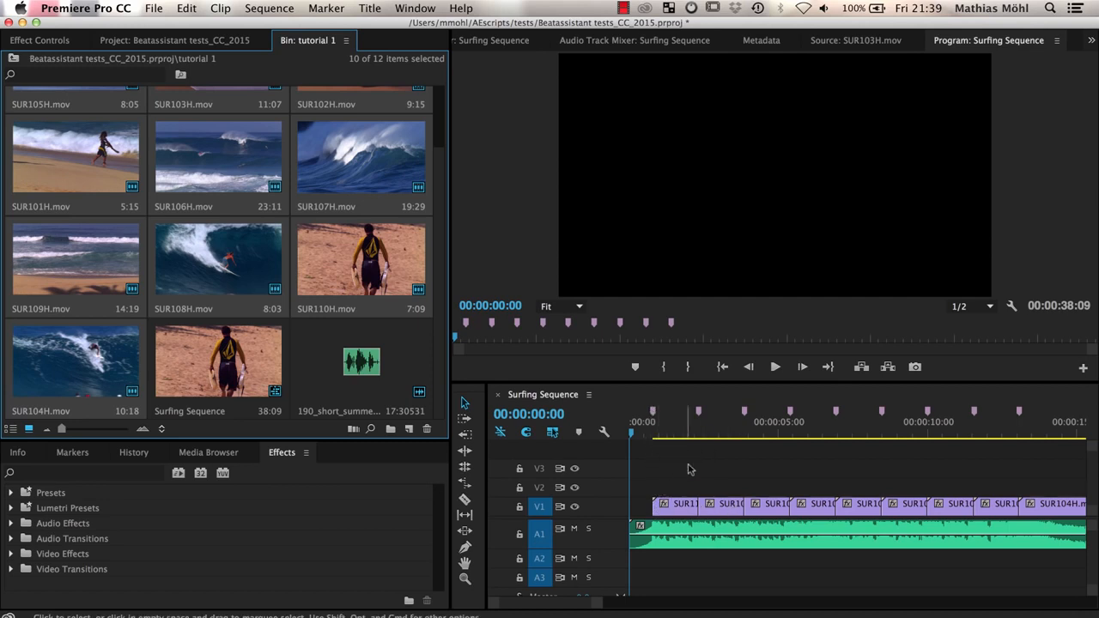
Step: Enlarge the program monitor area and play the Surfing Sequence to review the cuts against the music
drag(758, 382, 762, 467)
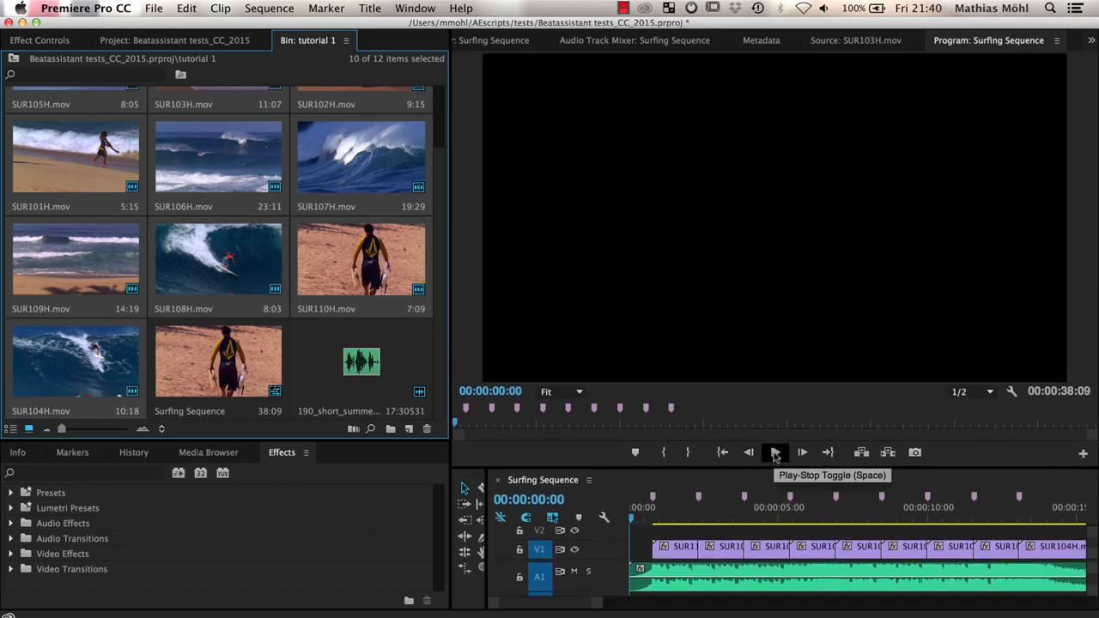
click(774, 454)
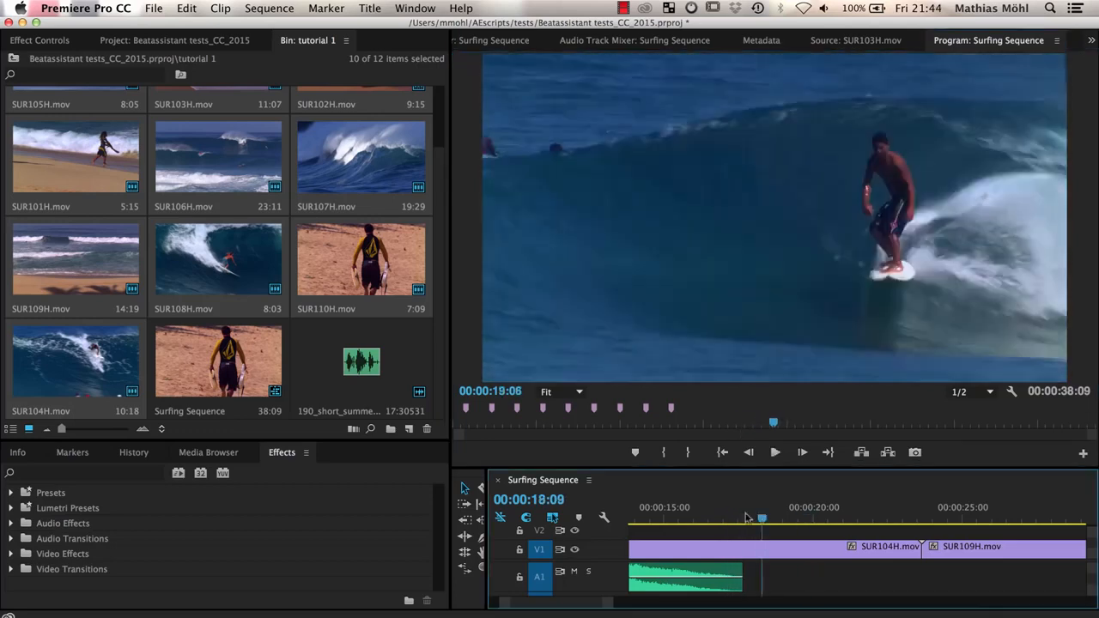
Step: Add a sequence marker at 00:00:00:00, before the first beat marker of the Surfing Sequence
drag(746, 518, 537, 515)
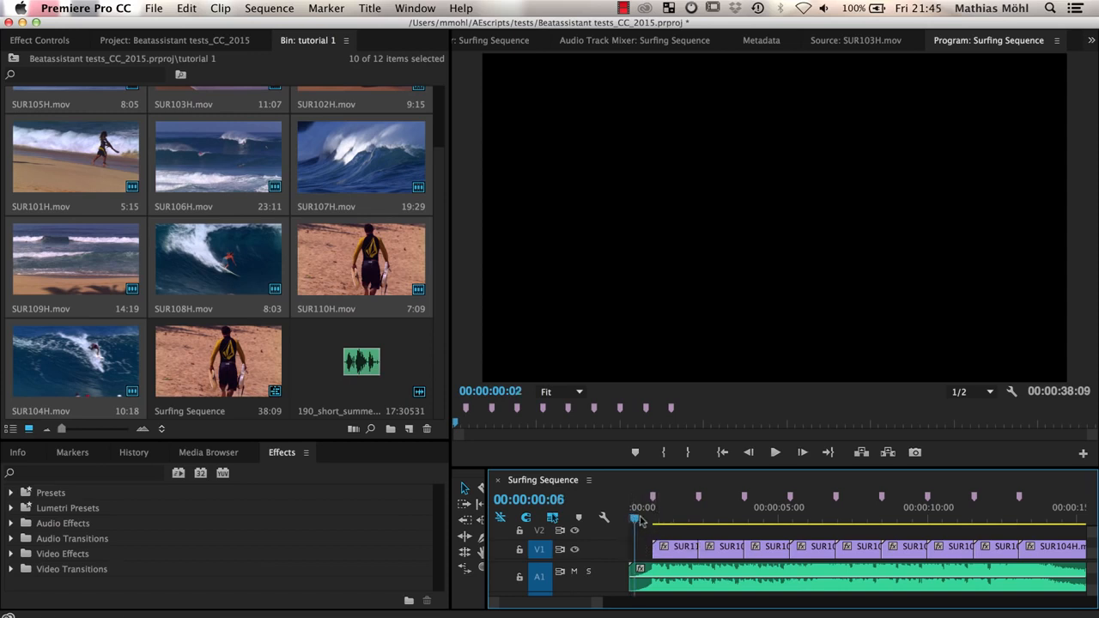
drag(640, 519, 642, 520)
click(327, 9)
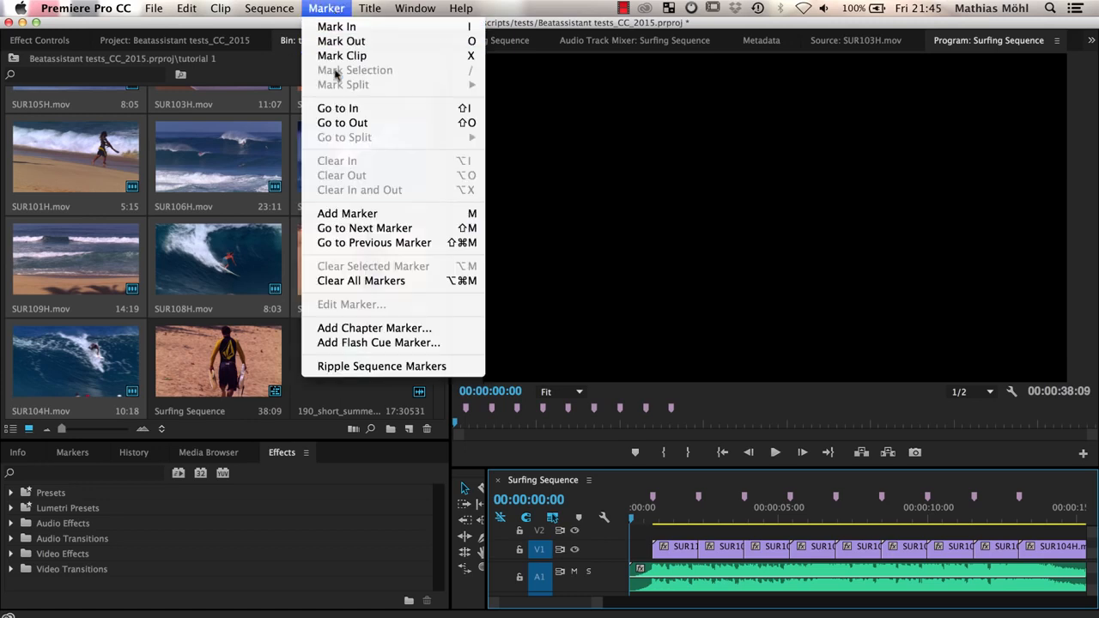
click(471, 219)
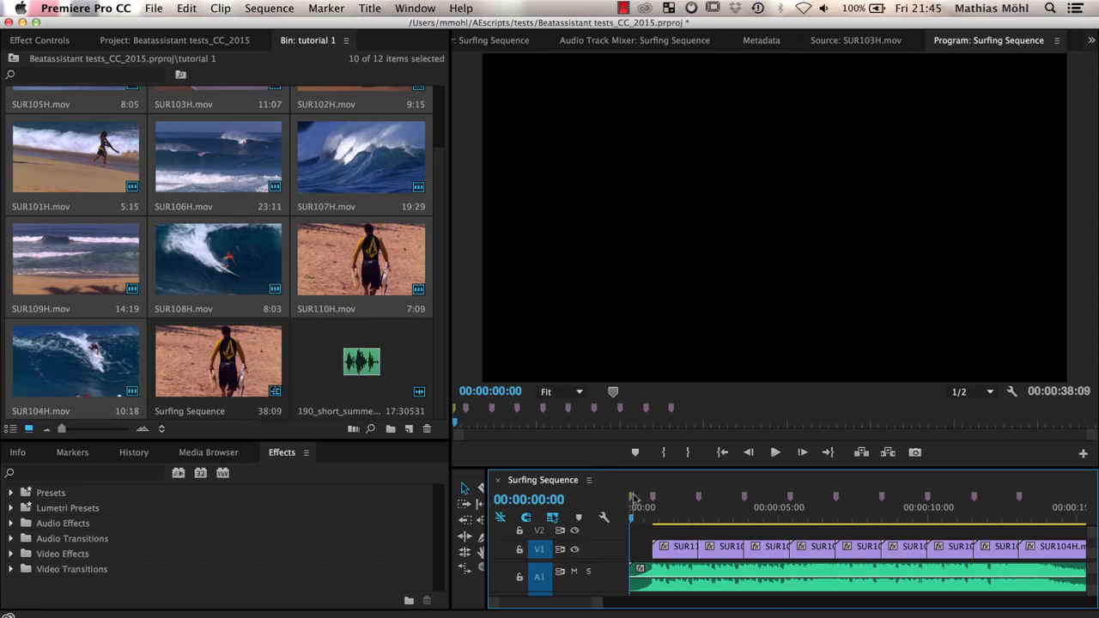
click(673, 553)
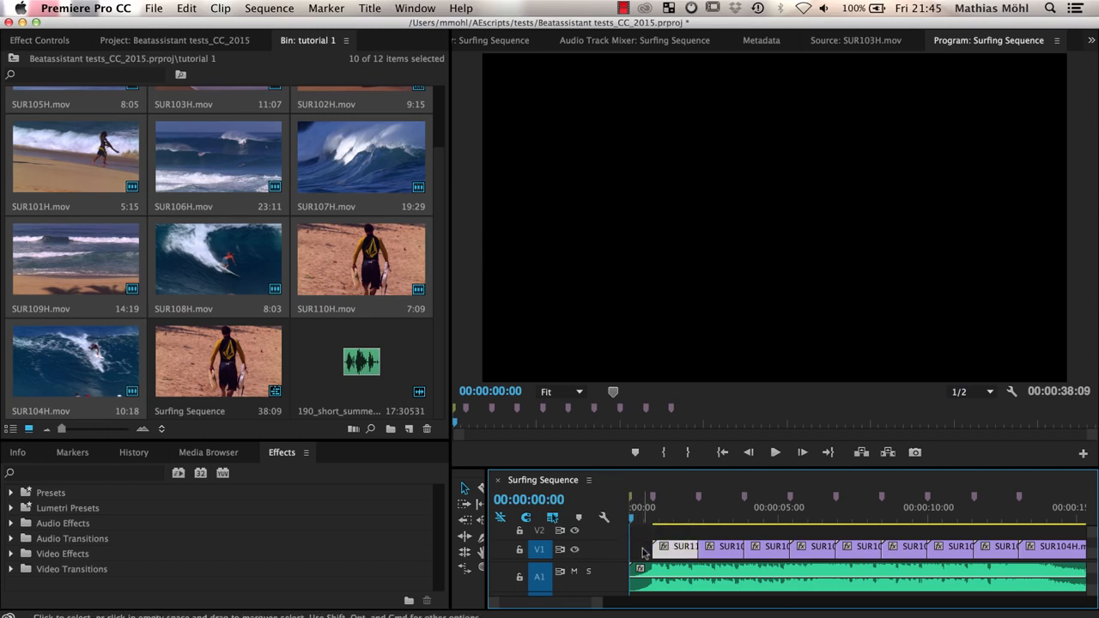
click(640, 535)
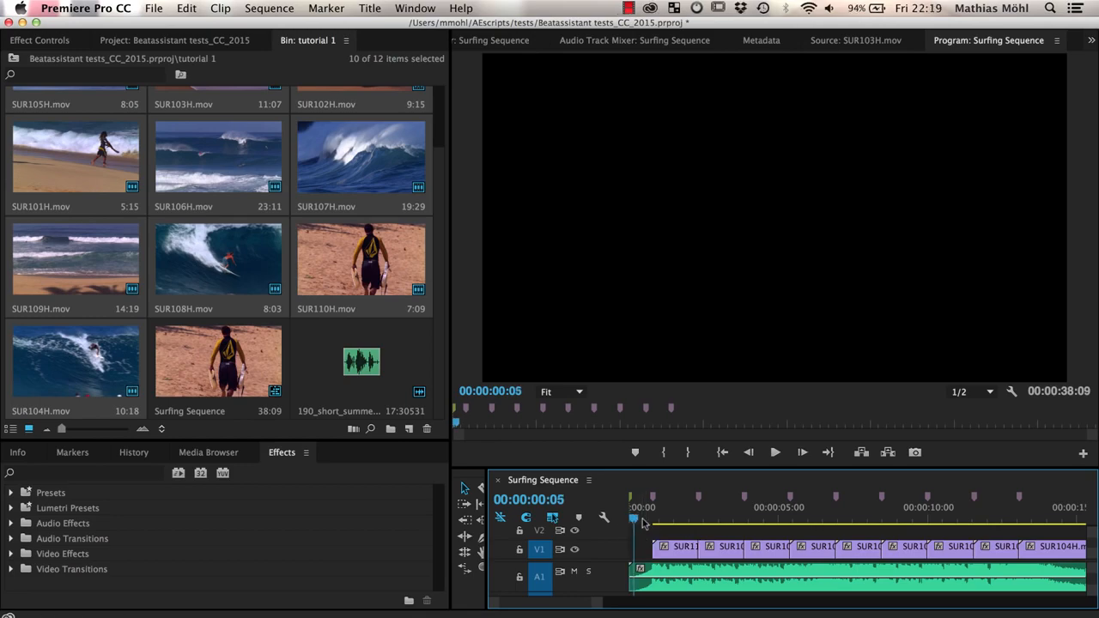
Step: Widen the tools area and slip the footage inside the SUR107H clip at about 11 s toward a later part, checking the result
drag(642, 518, 960, 532)
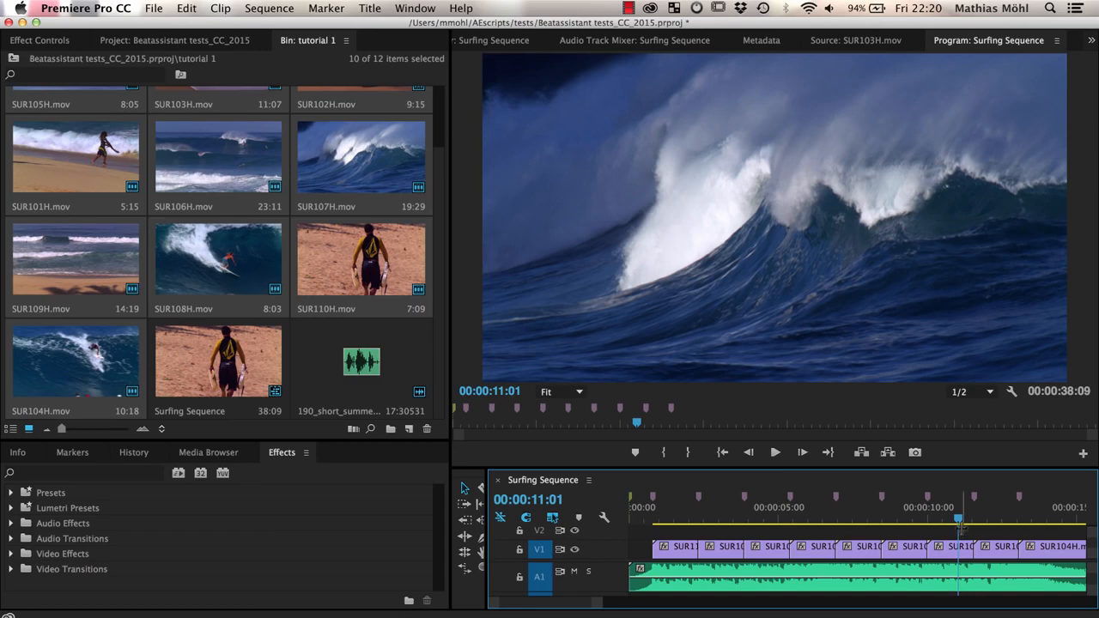
drag(487, 523, 502, 524)
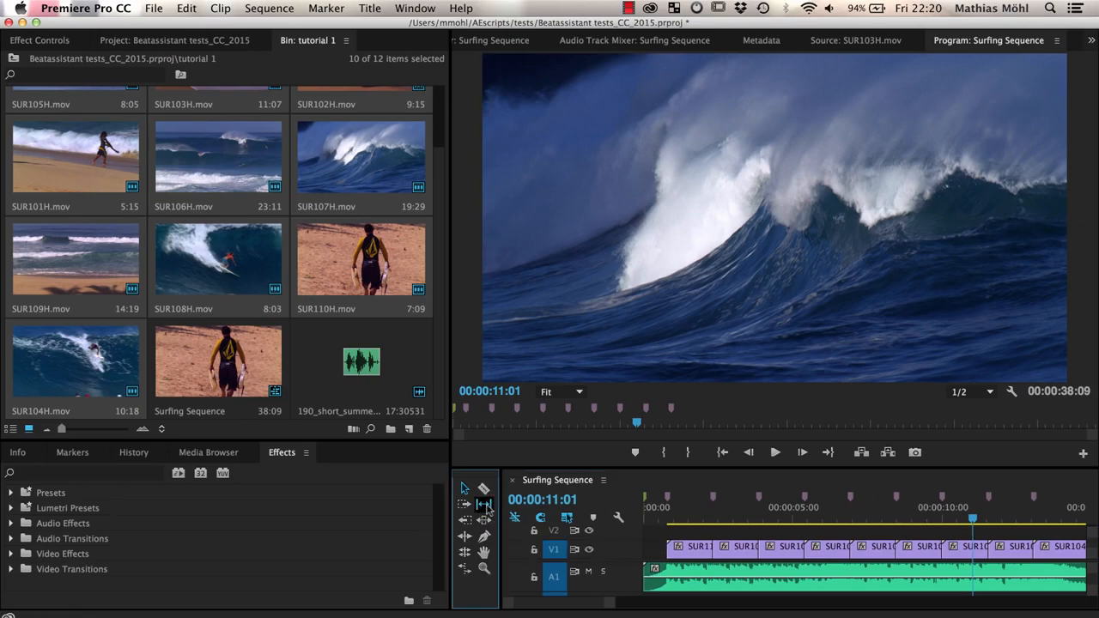
drag(970, 548, 608, 547)
click(946, 520)
drag(948, 522, 994, 527)
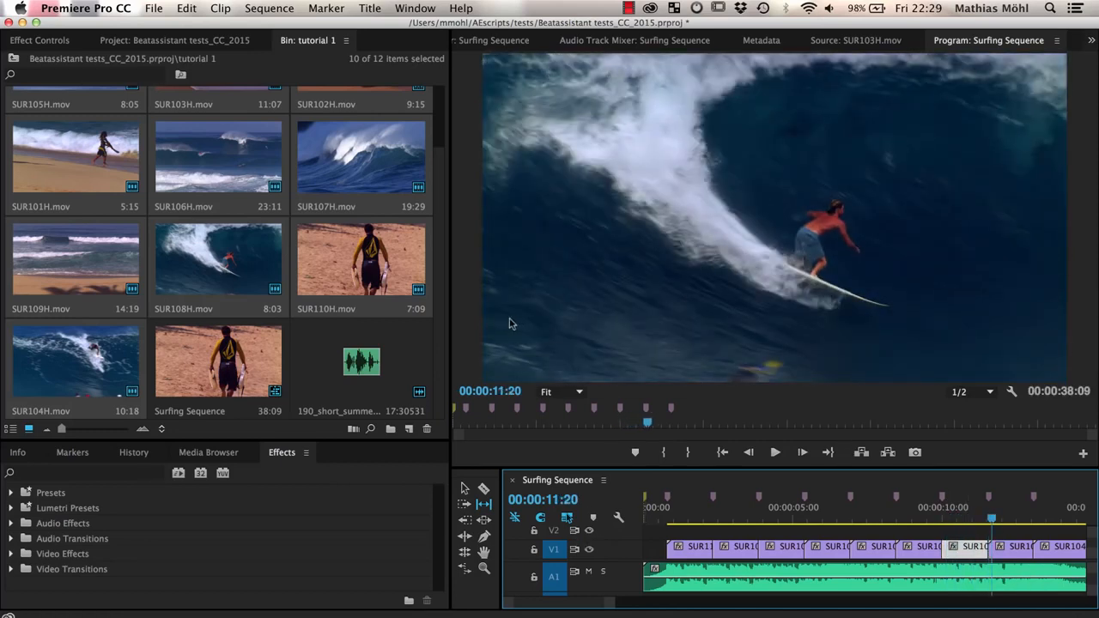
Step: Open SUR107H.mov from the bin in the source monitor and mark its In point at 00:00:09:11
scroll(365, 284, up, 2)
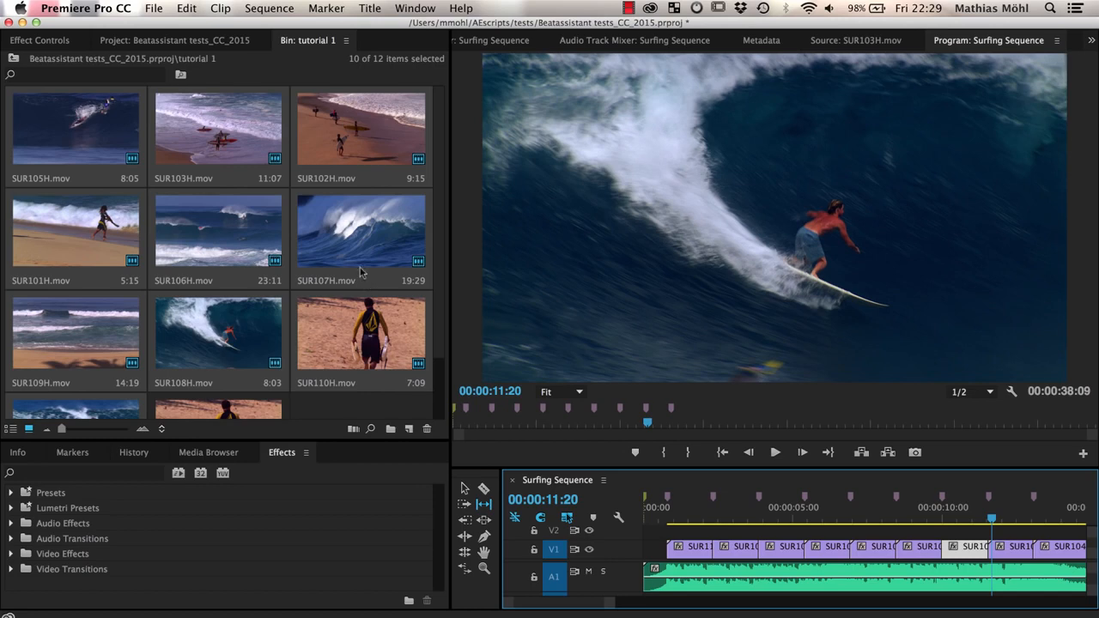
click(361, 241)
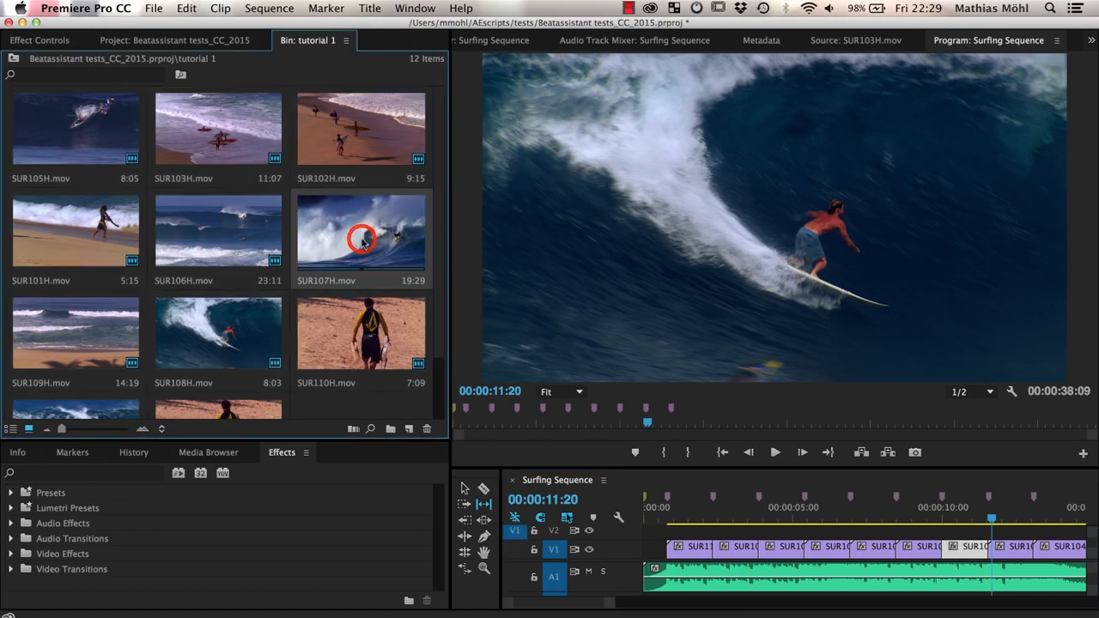
double_click(362, 241)
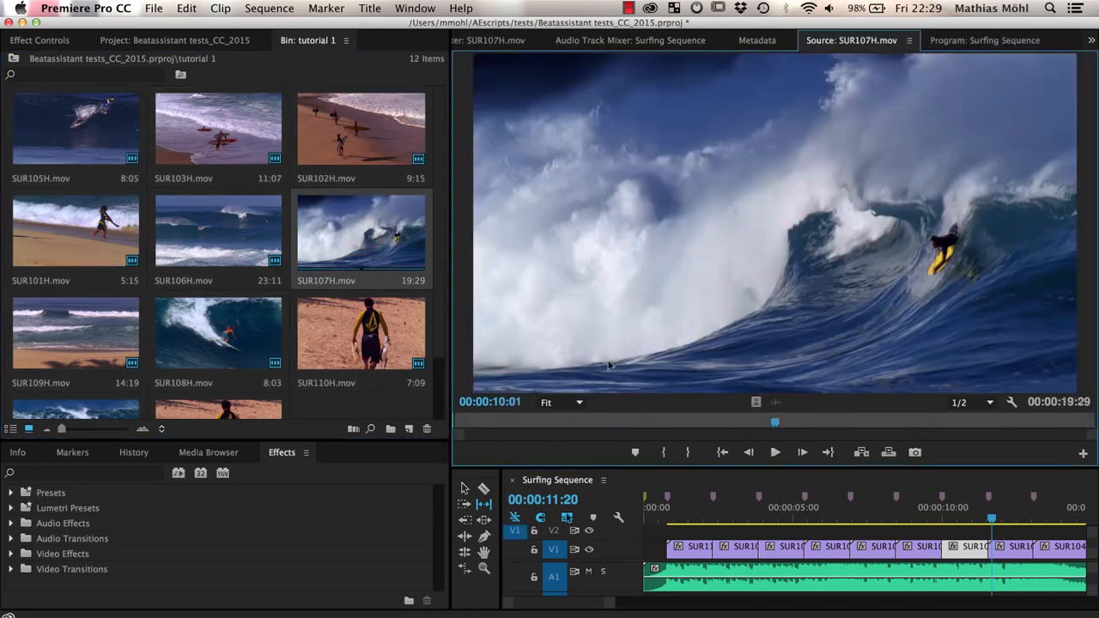
drag(775, 427, 754, 417)
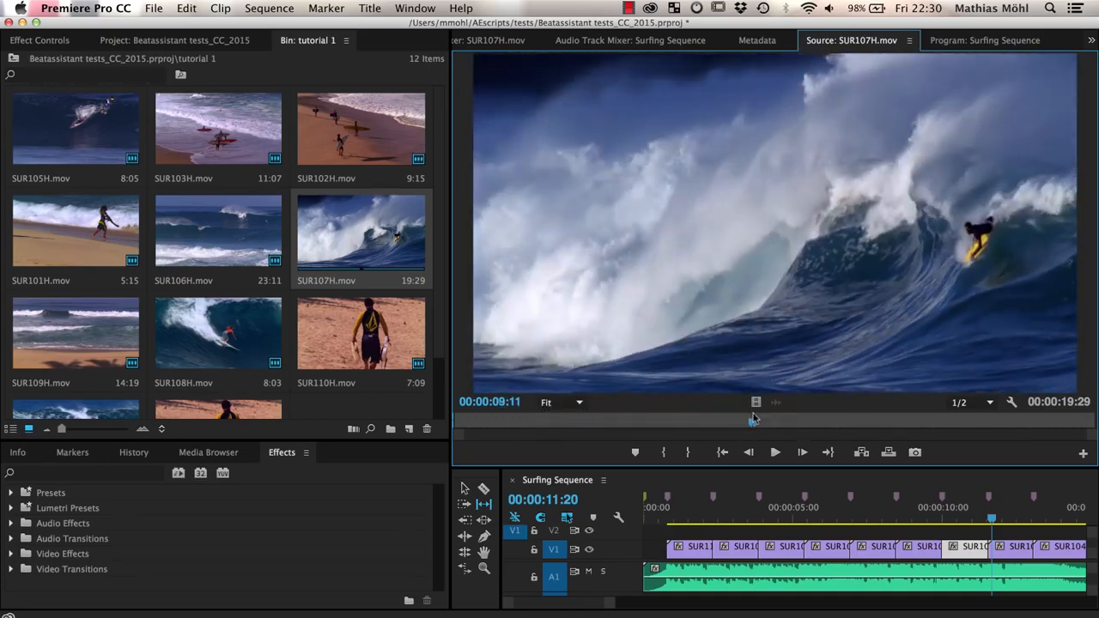
click(664, 453)
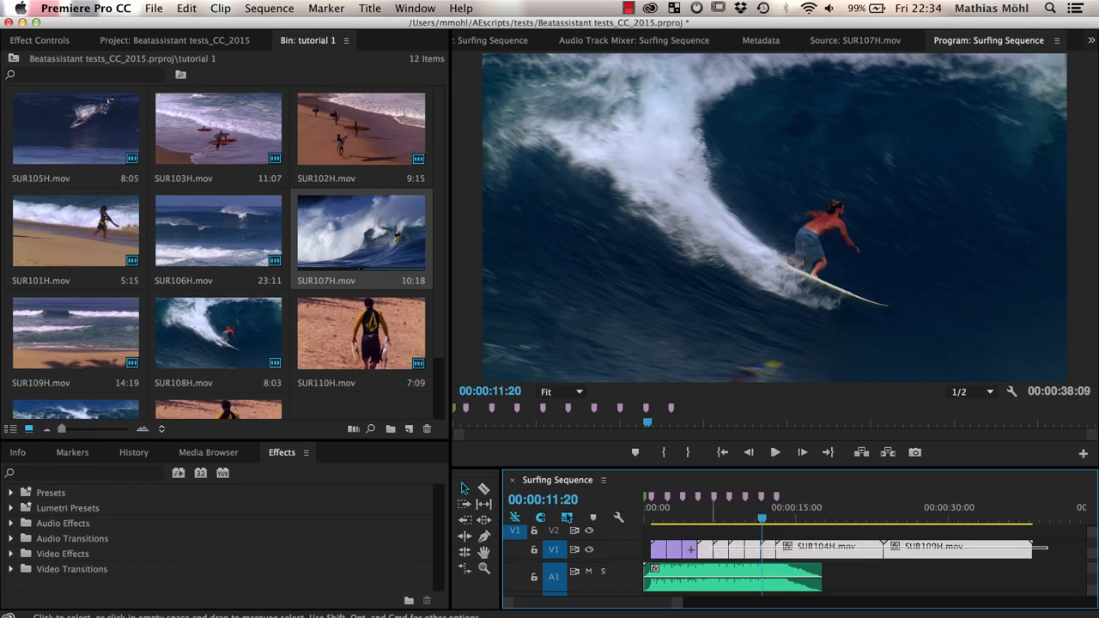
Step: Delete all video clips from track V1 of the Surfing Sequence, keeping the music on A1
drag(649, 551, 645, 552)
key(Delete)
Step: Reselect all ten surf clips in the bin, in order SUR110H, 102H, 101H, 103H, 105H, 106H, 107H, 108H, 104H, 109H
click(395, 353)
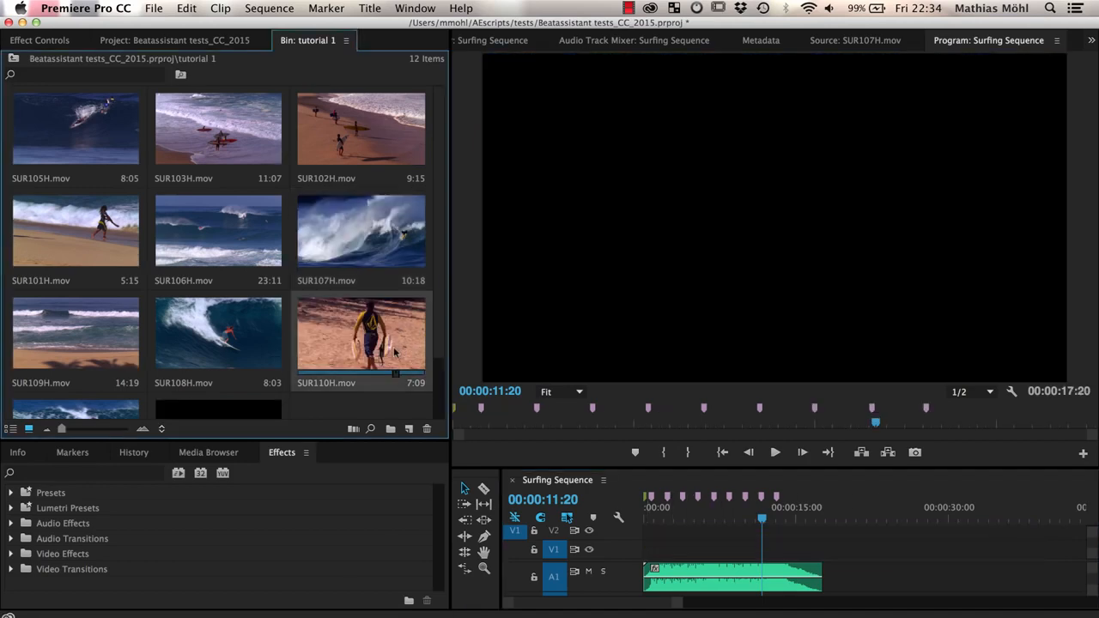
super+click(325, 145)
super+click(94, 225)
super+click(202, 137)
super+click(99, 137)
super+click(245, 227)
super+click(361, 230)
super+click(218, 333)
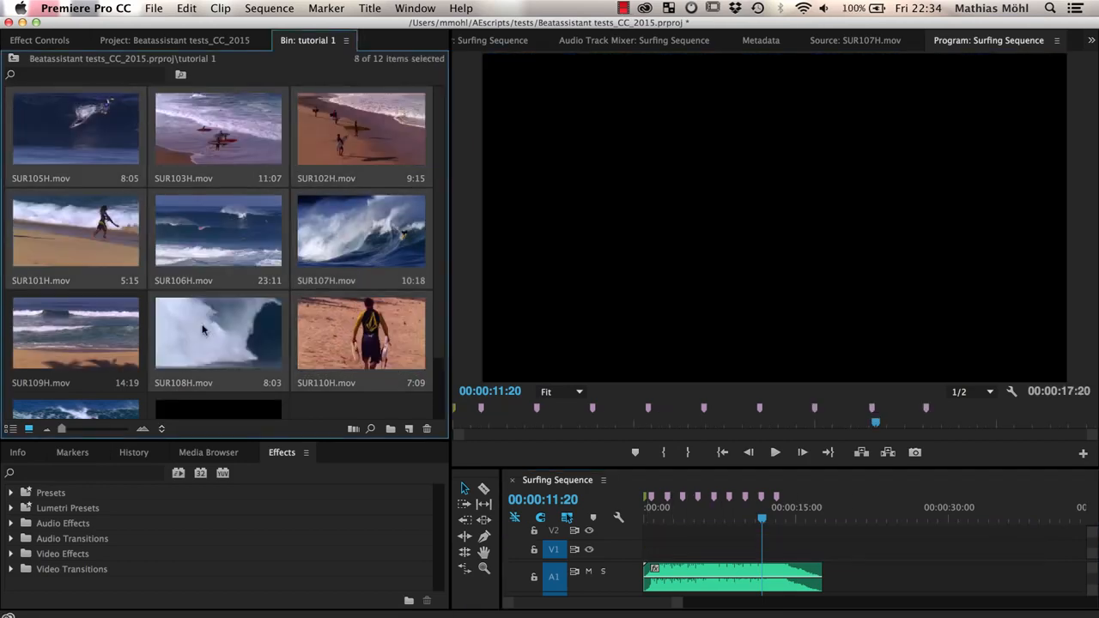
scroll(218, 334, down, 2)
super+click(75, 360)
super+click(76, 257)
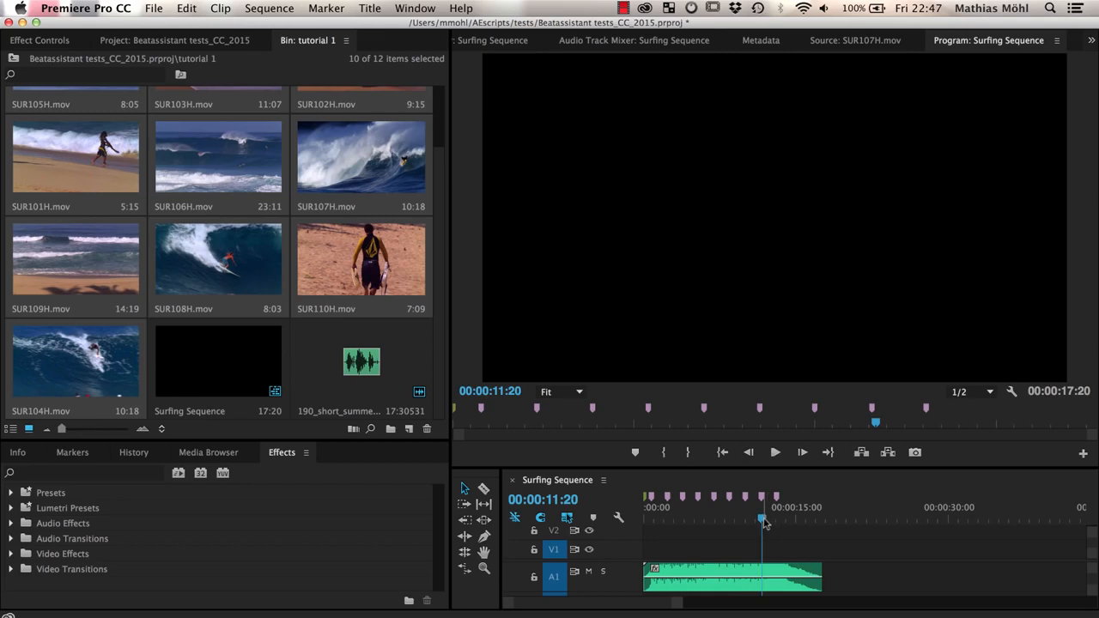
Step: From 00:00:00:00, automate the reselected clips to the emptied sequence at unnumbered markers with Overwrite Edit, and scrub through the new cuts
drag(762, 518, 644, 523)
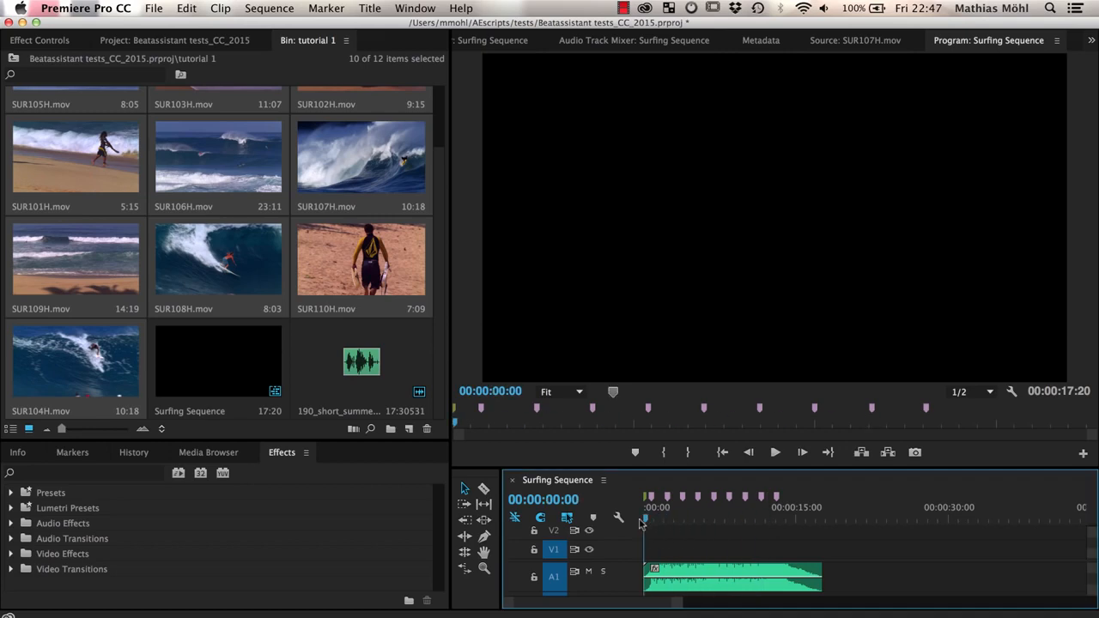
click(353, 428)
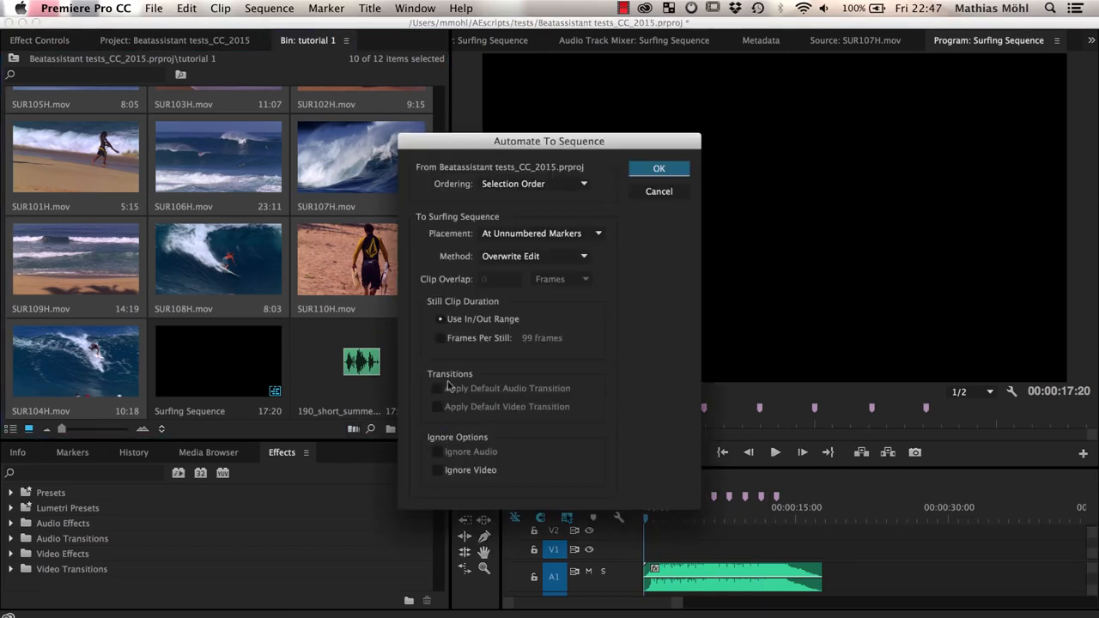
click(659, 168)
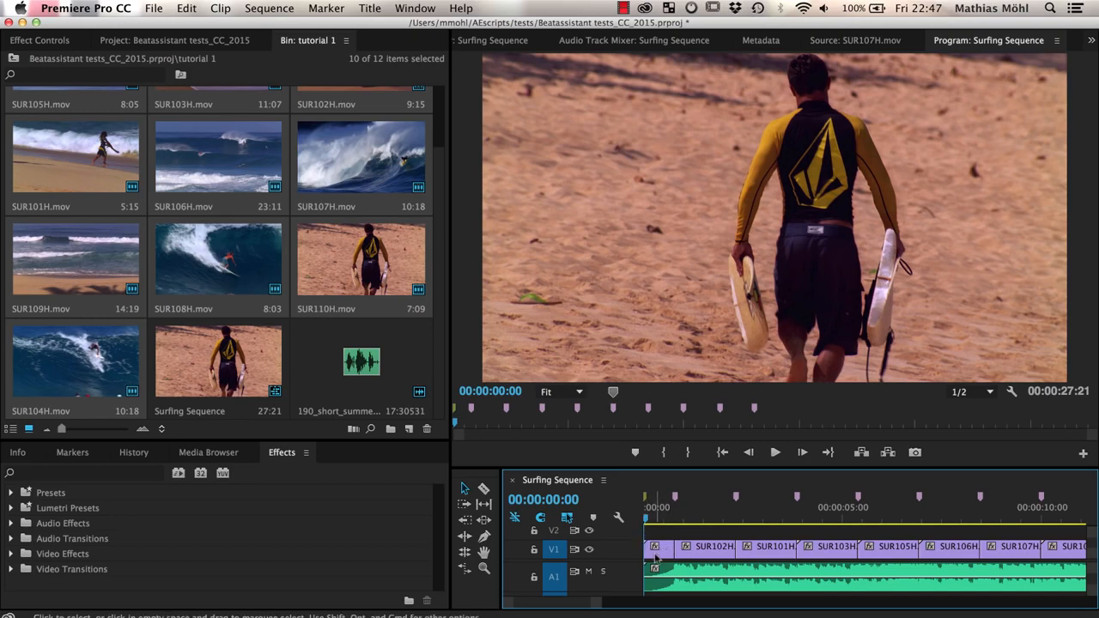
drag(664, 519, 1023, 532)
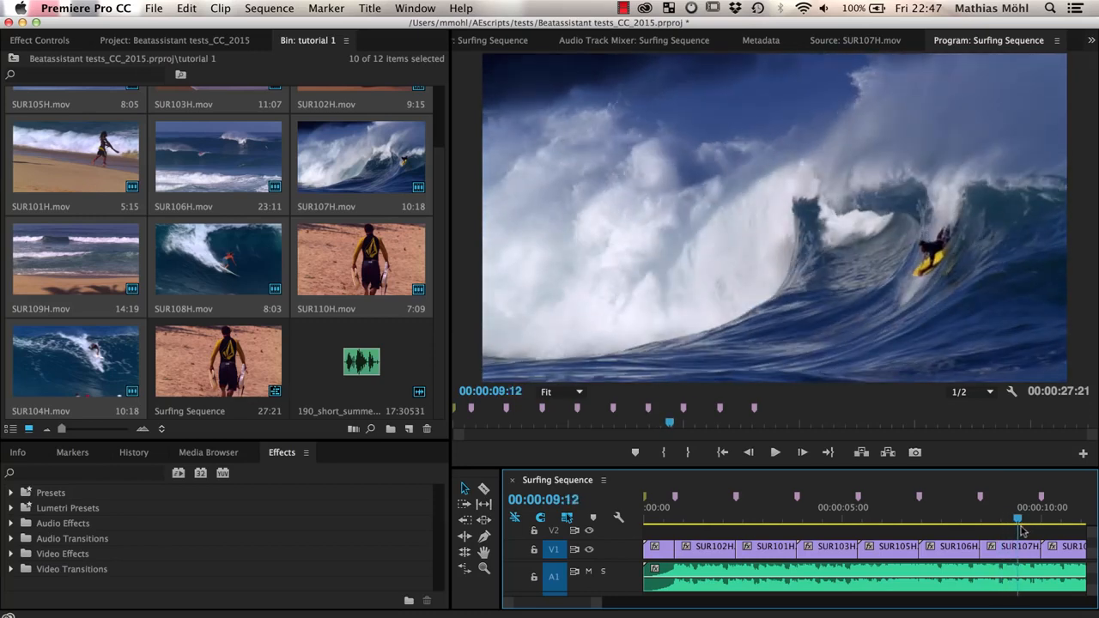